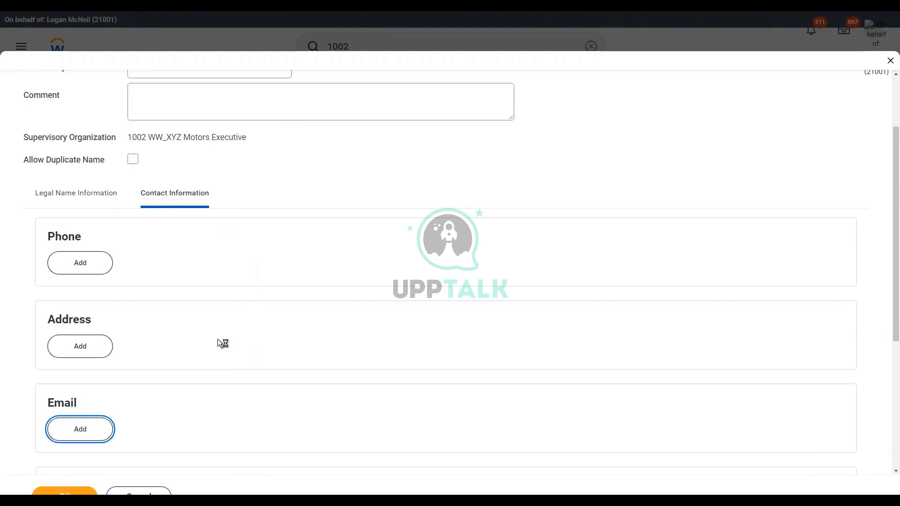
Step: Enter the new pre-hire's email address, set its type to Work, and continue to the Hire Employee form
scroll(217, 345, "down", 1)
type("wwjmay@test.com")
scroll(162, 322, "down", 1)
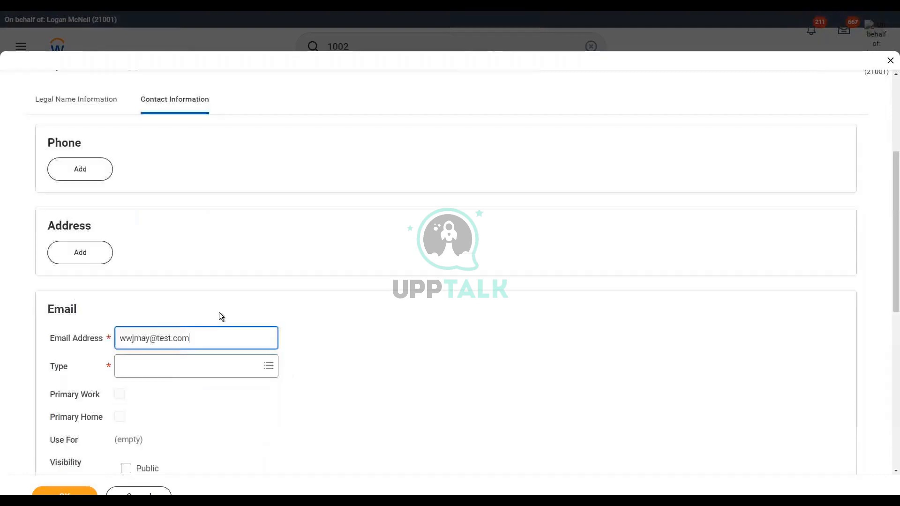
left_click(165, 366)
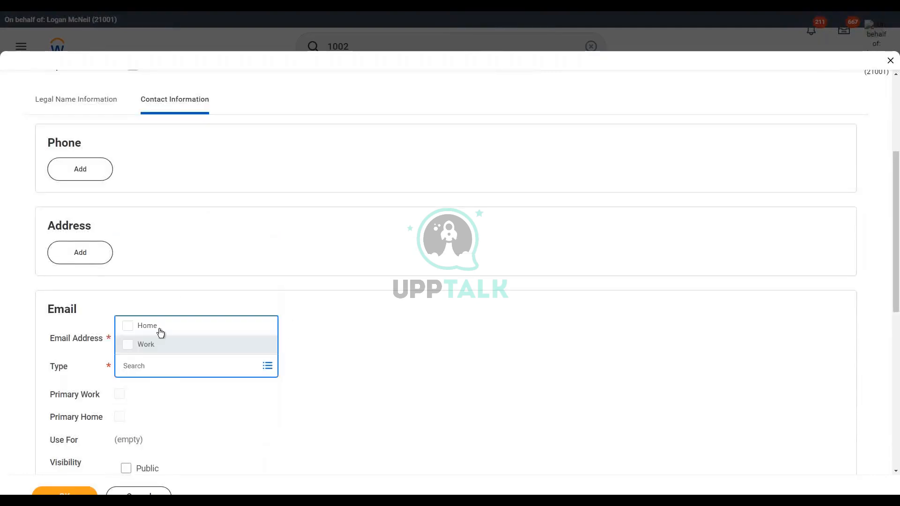
left_click(160, 349)
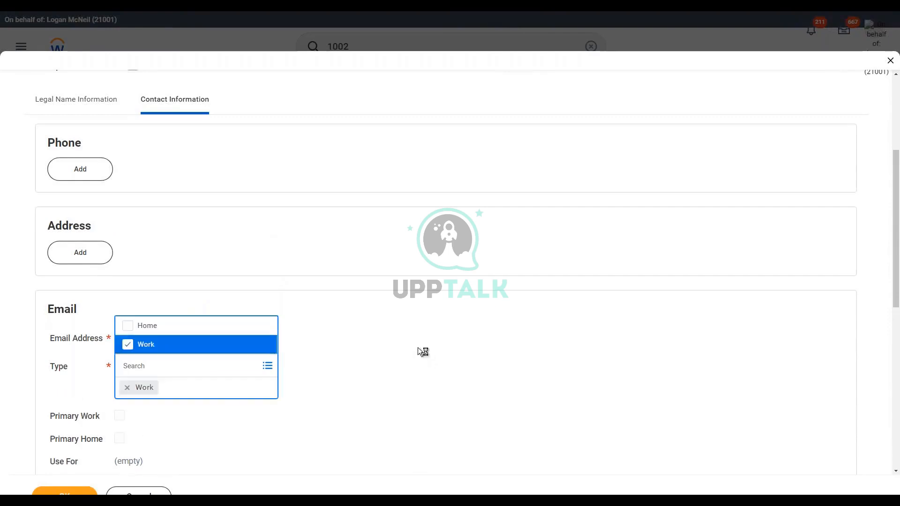
left_click(428, 353)
scroll(217, 395, "down", 3)
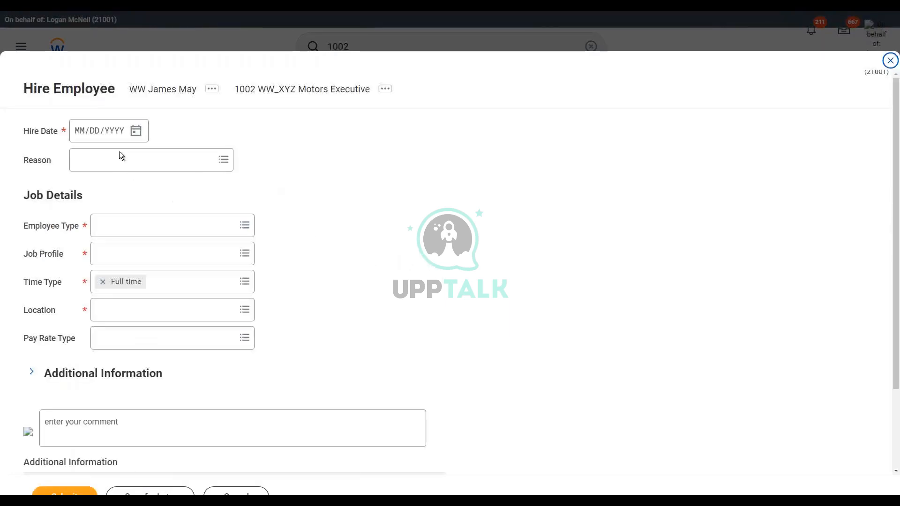
Step: Set the hire date to 03/27/2022 and the reason to New Hire > New Position
left_click(136, 131)
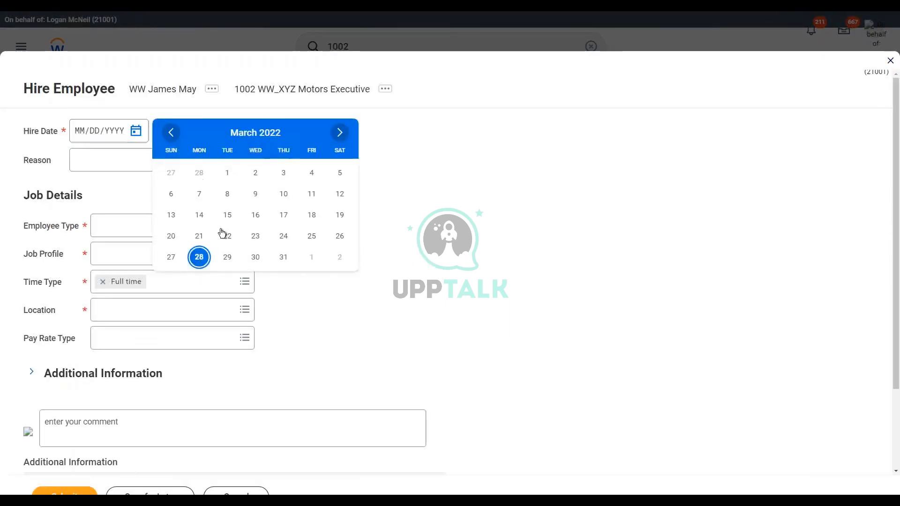
left_click(172, 258)
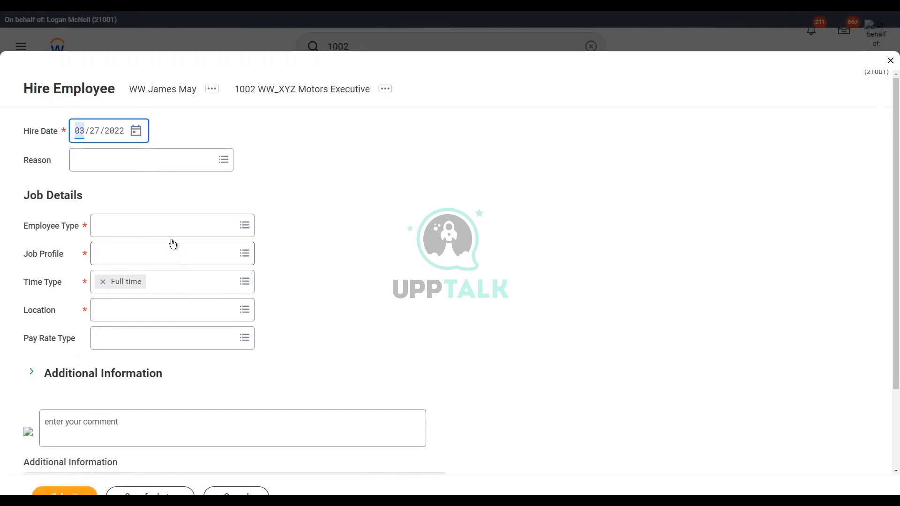
left_click(136, 162)
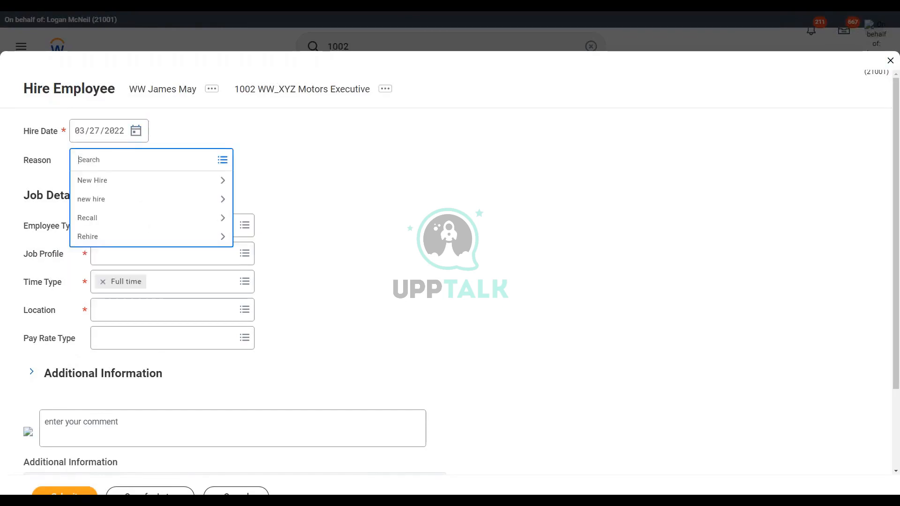
left_click(133, 182)
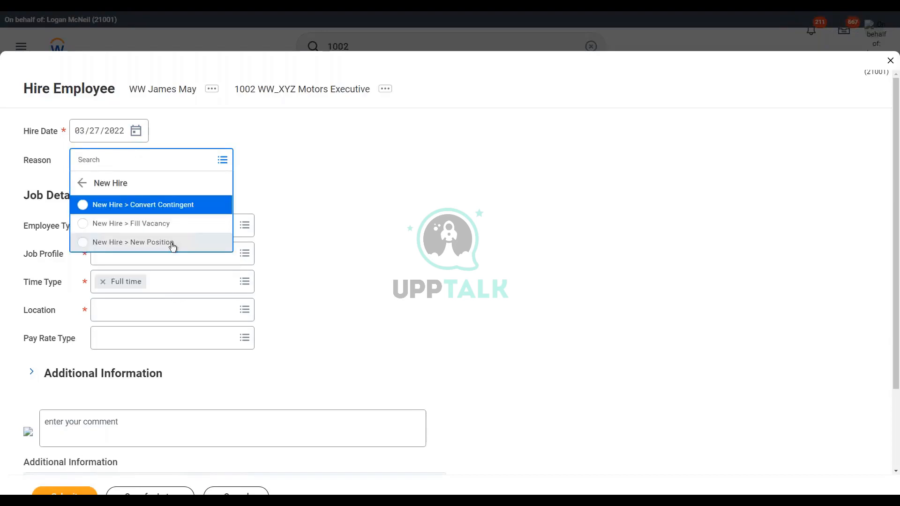
left_click(173, 244)
Step: Set the employee type to Regular and the job profile to WW_EVP Sales
left_click(141, 227)
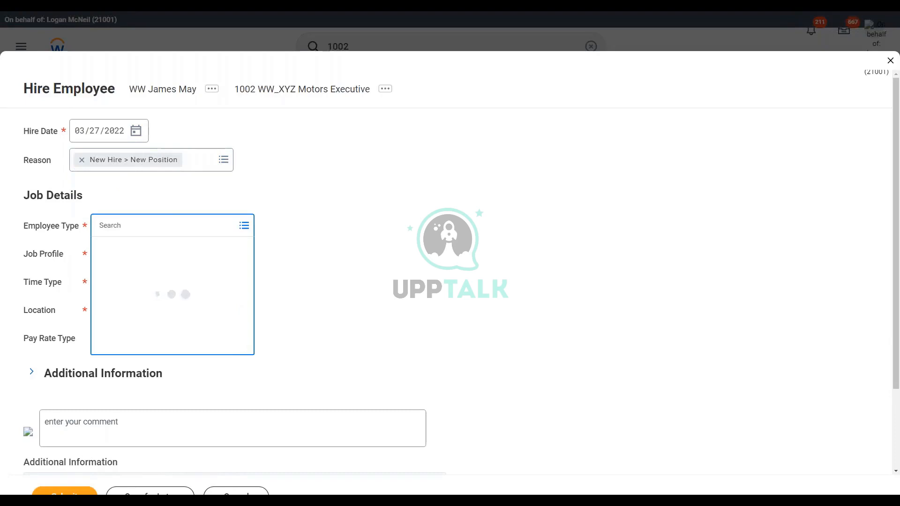
type("reg")
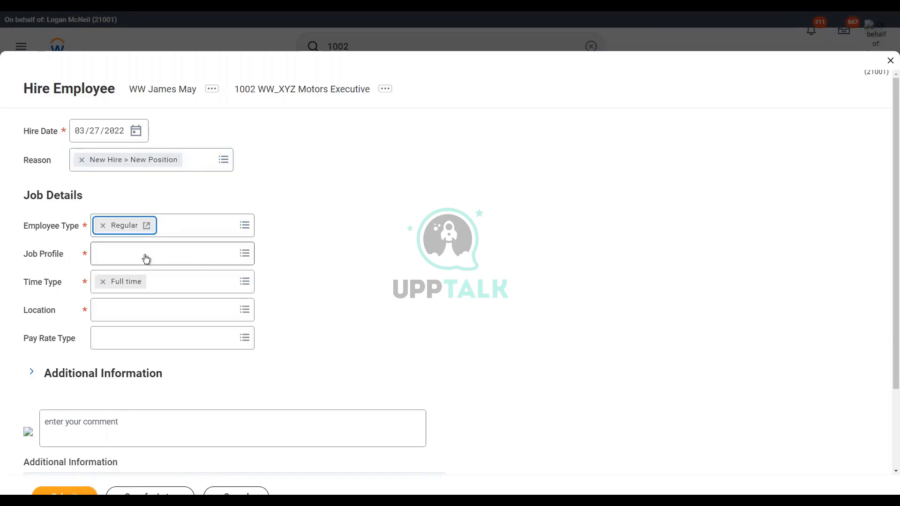
left_click(146, 260)
type("ww")
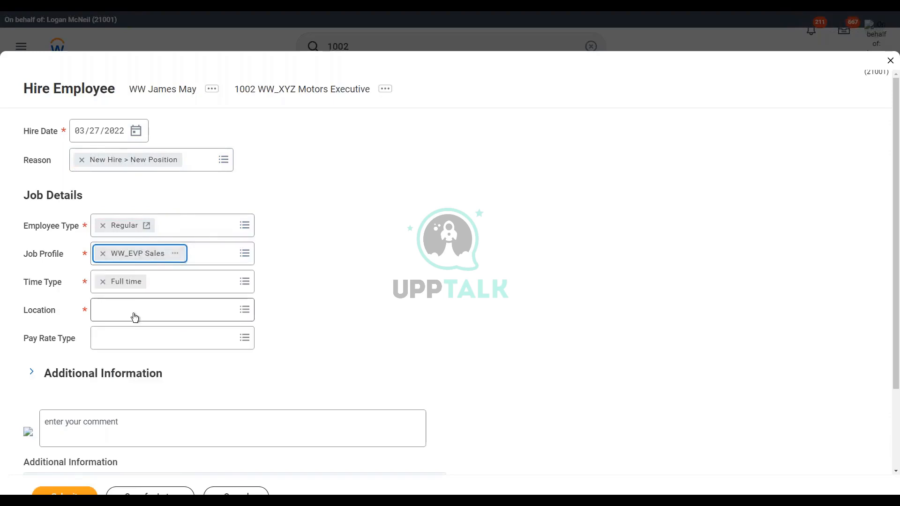
Step: Search the locations for New York and assign one of the matches as the job location
left_click(135, 314)
type("New York")
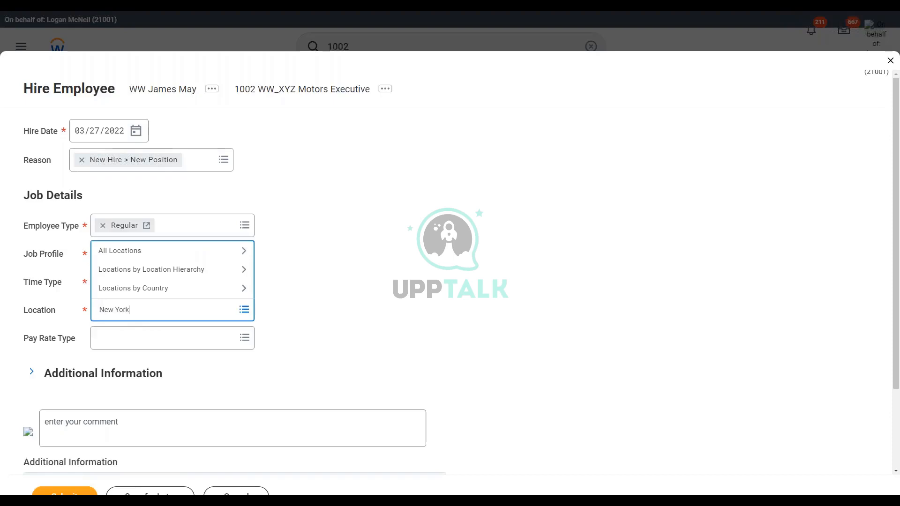
key("Return")
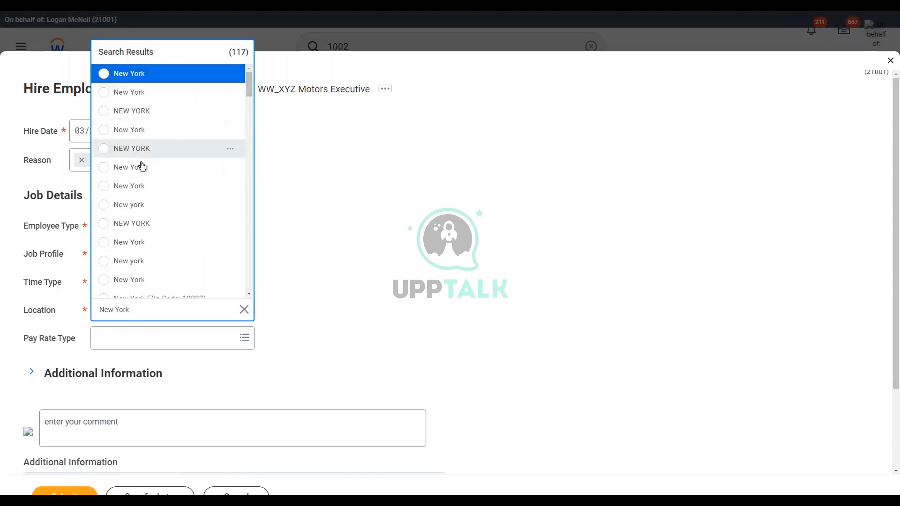
left_click(146, 136)
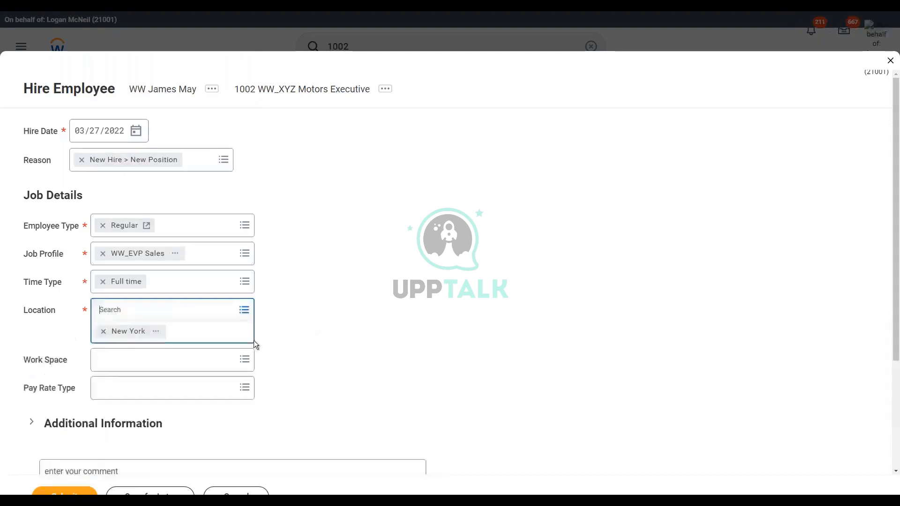
Step: Submit the hire and open the Propose Compensation Hire task, dismissing the help message
left_click(65, 494)
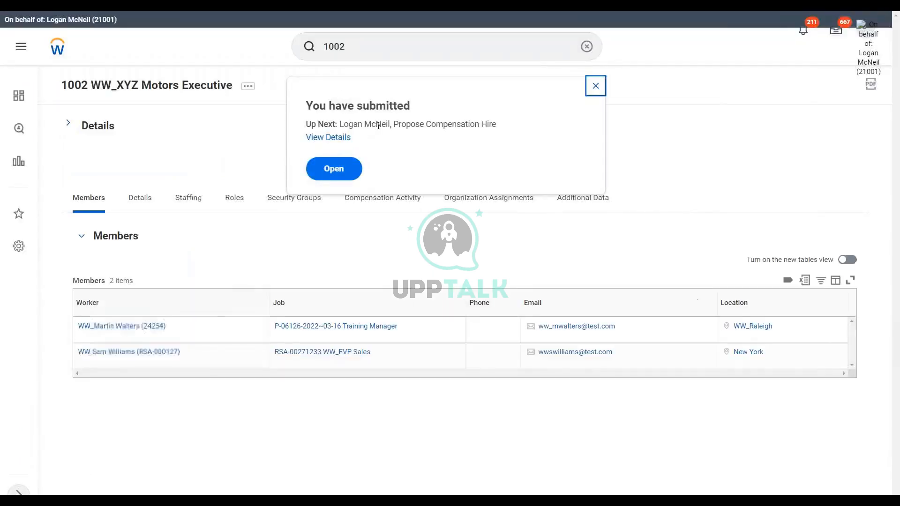
left_click(334, 169)
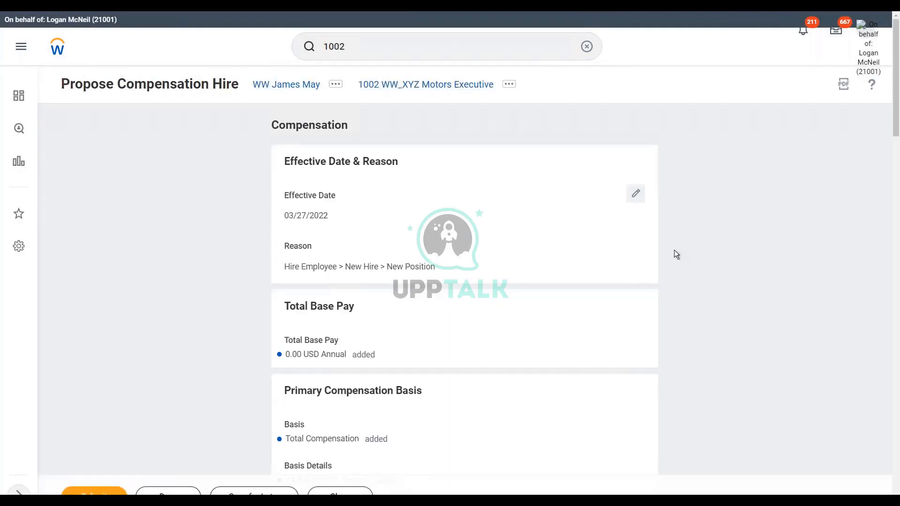
scroll(715, 240, "down", 1)
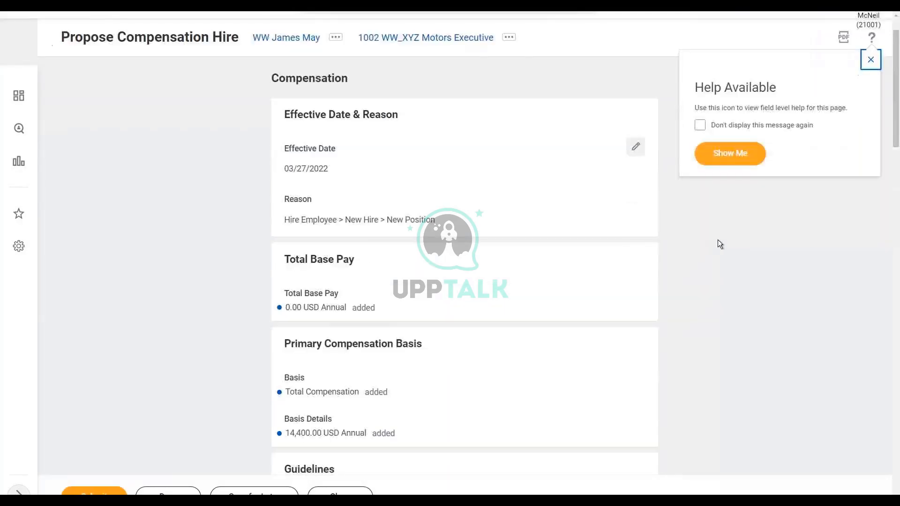
left_click(873, 63)
Step: Review the compensation basis and the guidelines' pay range, compensation package, grade and grade profile
scroll(731, 213, "down", 3)
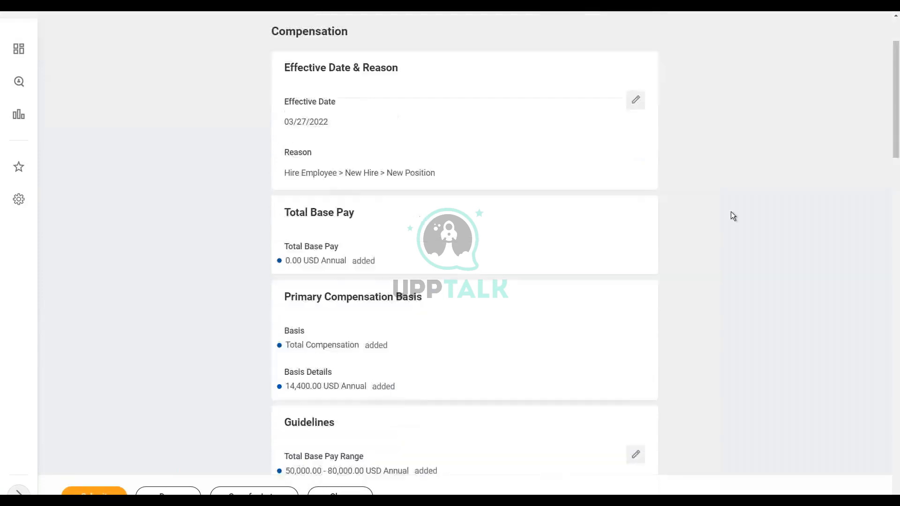
scroll(731, 212, "down", 2)
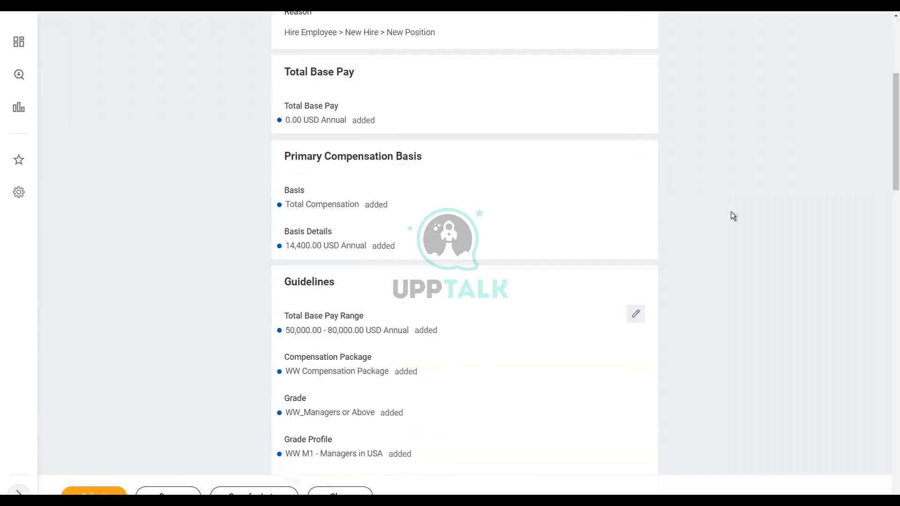
scroll(724, 190, "down", 1)
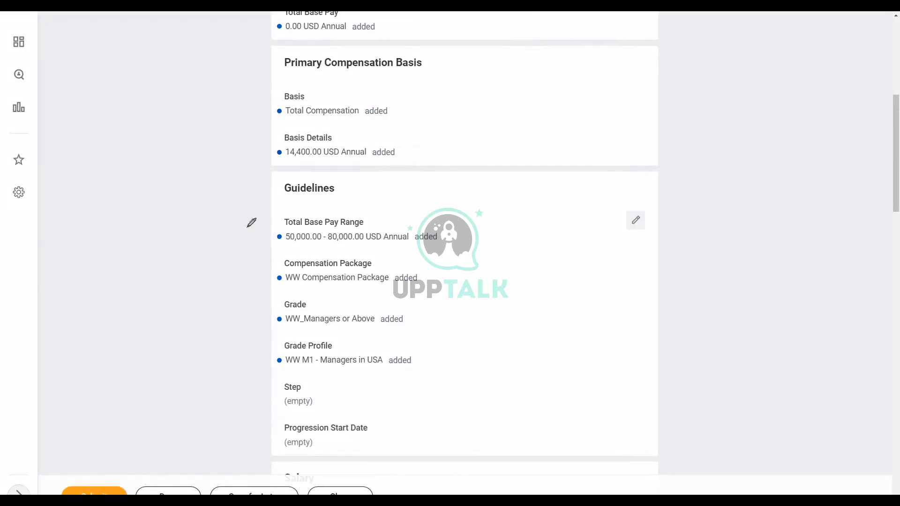
mouse_move(242, 204)
left_mouse_down()
mouse_move(238, 335)
mouse_move(275, 380)
mouse_move(495, 381)
mouse_move(527, 268)
mouse_move(509, 192)
mouse_move(315, 177)
mouse_move(249, 191)
mouse_move(247, 207)
left_mouse_up()
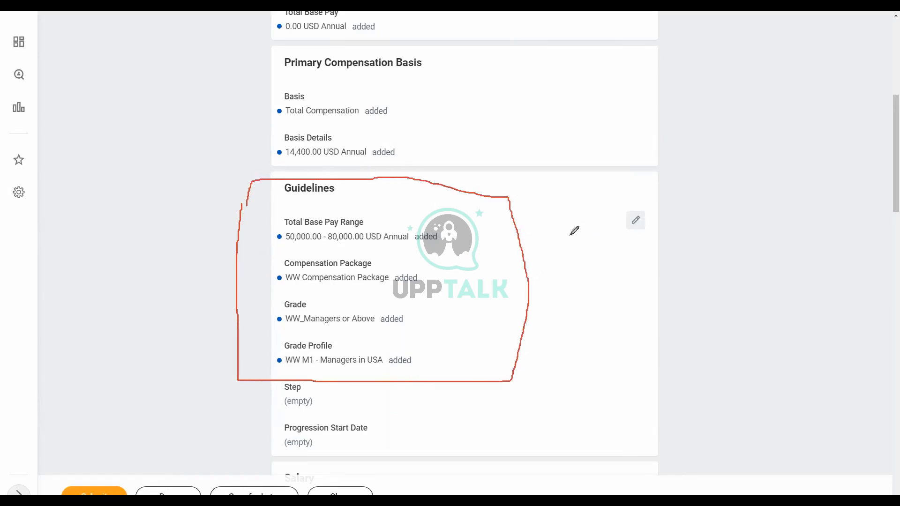
left_click_drag(275, 285, 421, 287)
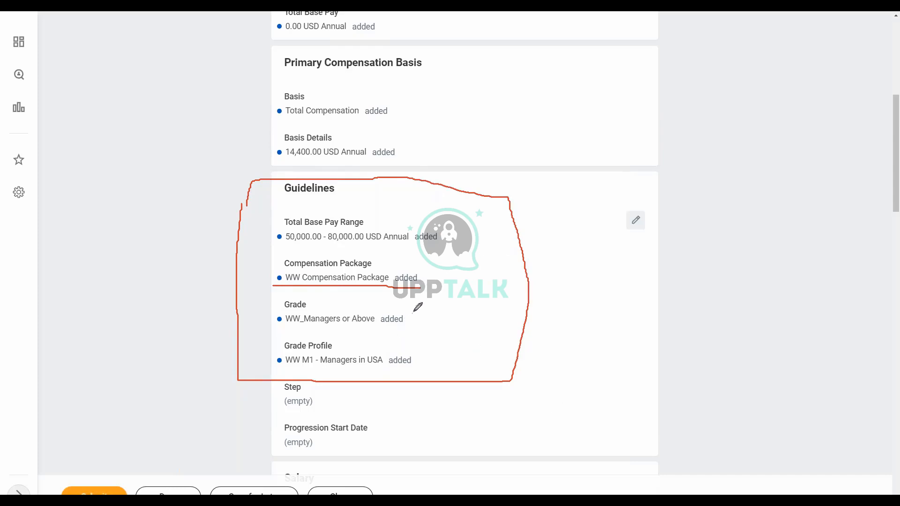
mouse_move(414, 306)
left_mouse_down()
mouse_move(432, 308)
mouse_move(433, 363)
mouse_move(422, 364)
left_mouse_up()
left_click(555, 81)
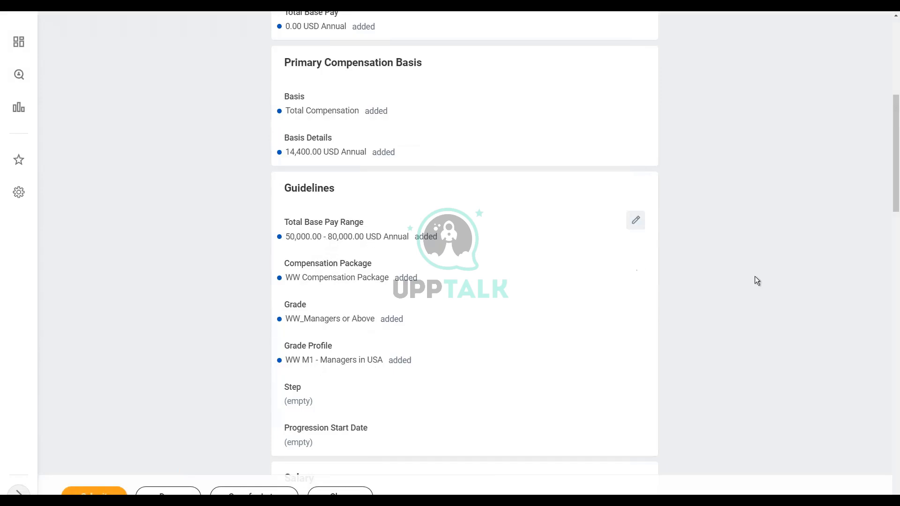
Step: Set the amount of the WW Salary Plan assignment to 65000 and save the salary entry
scroll(755, 277, "down", 5)
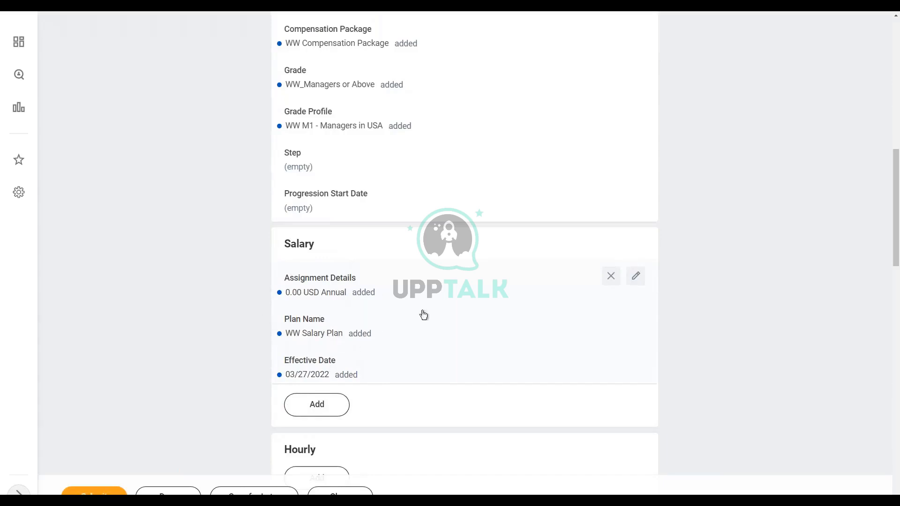
left_click(638, 281)
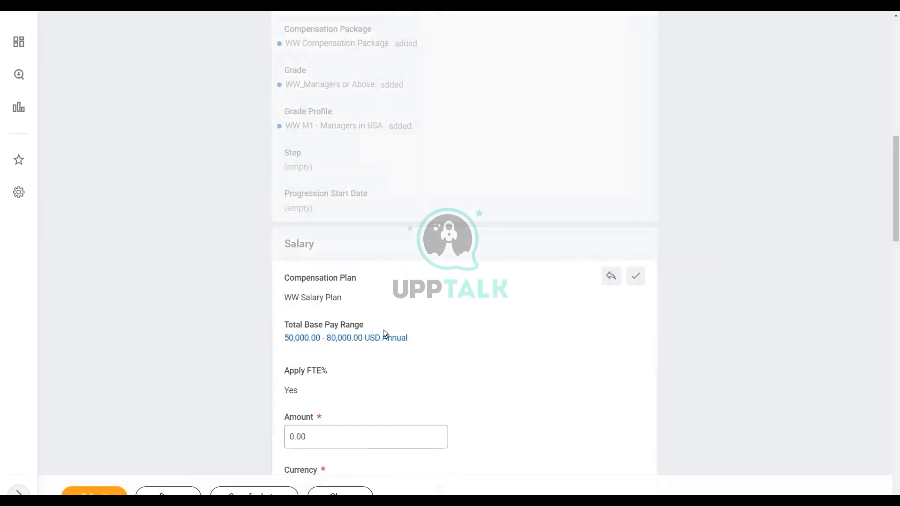
scroll(389, 330, "down", 1)
scroll(389, 331, "down", 1)
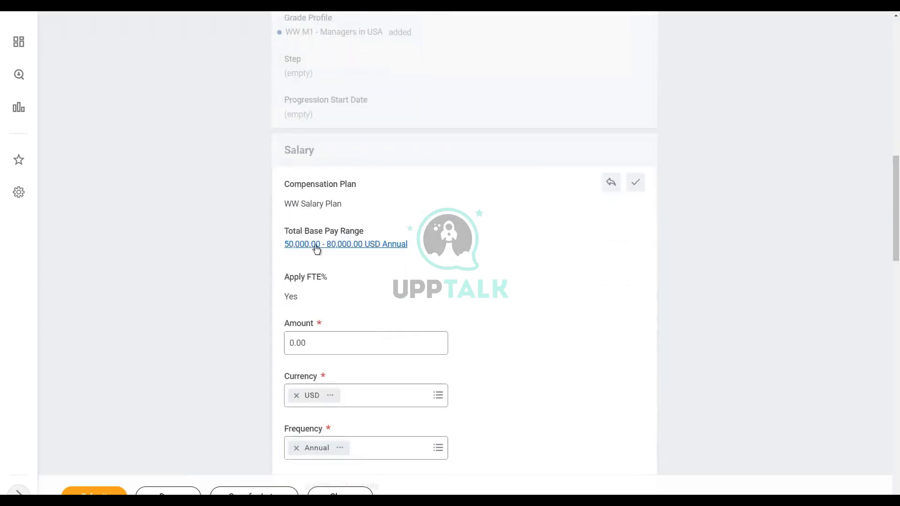
left_click(349, 341)
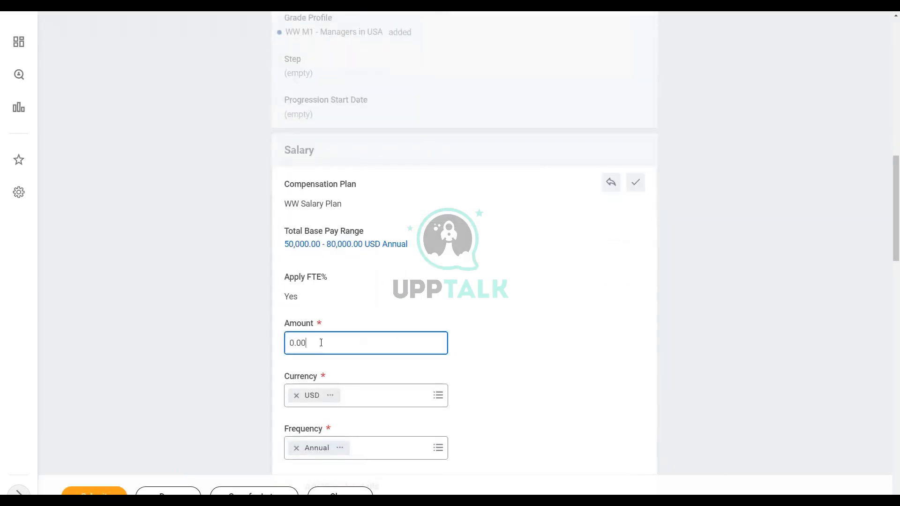
key("ctrl+a")
type("65000")
left_click(636, 182)
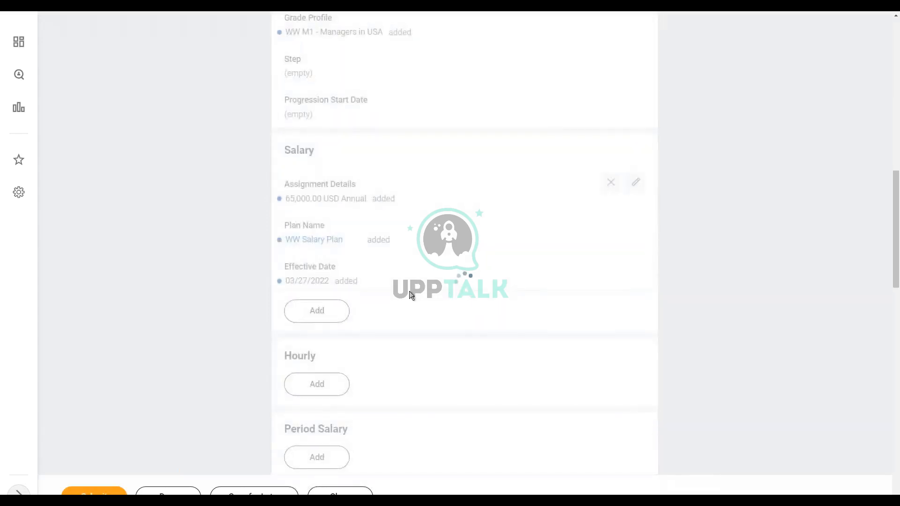
Step: Submit the proposed compensation for the new hire and dismiss the confirmation
scroll(691, 253, "down", 4)
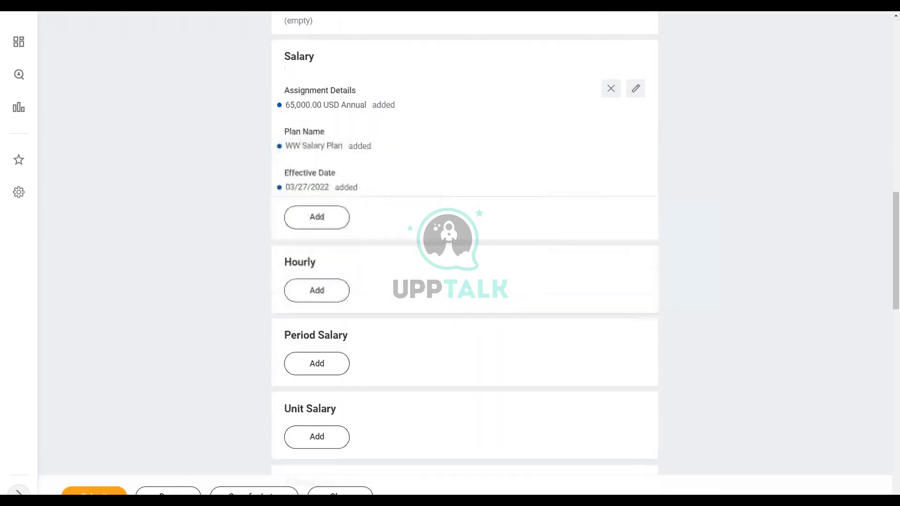
scroll(690, 254, "down", 3)
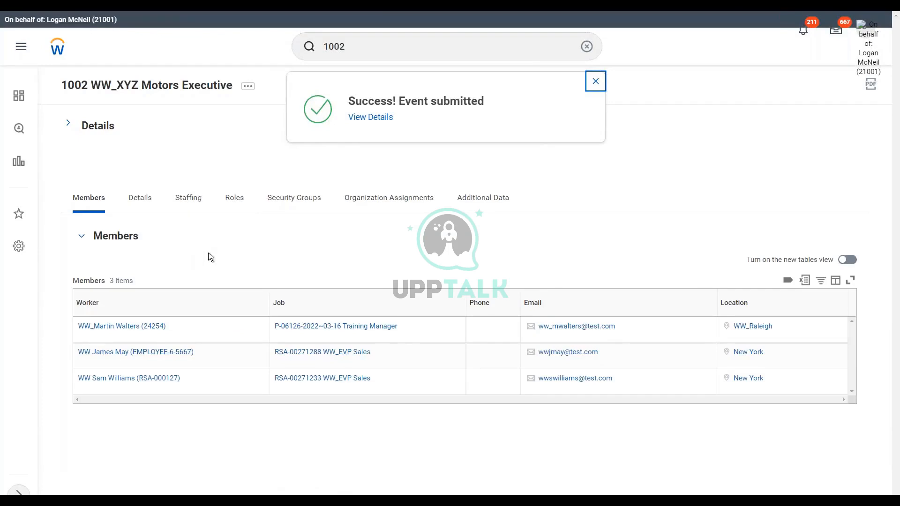
left_click(597, 82)
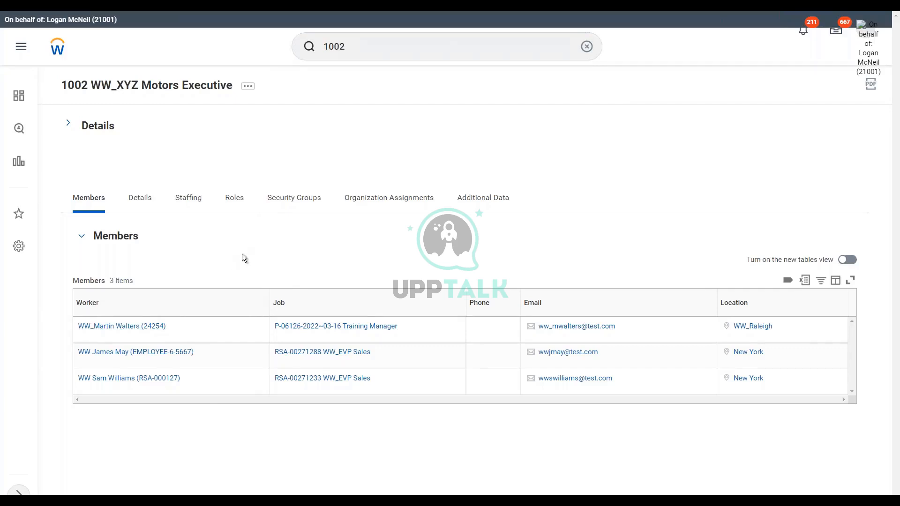
Step: Start a Hire Employee process for 1002 WW_XYZ Motors Executive using the Create a New Pre-Hire option
left_click(248, 87)
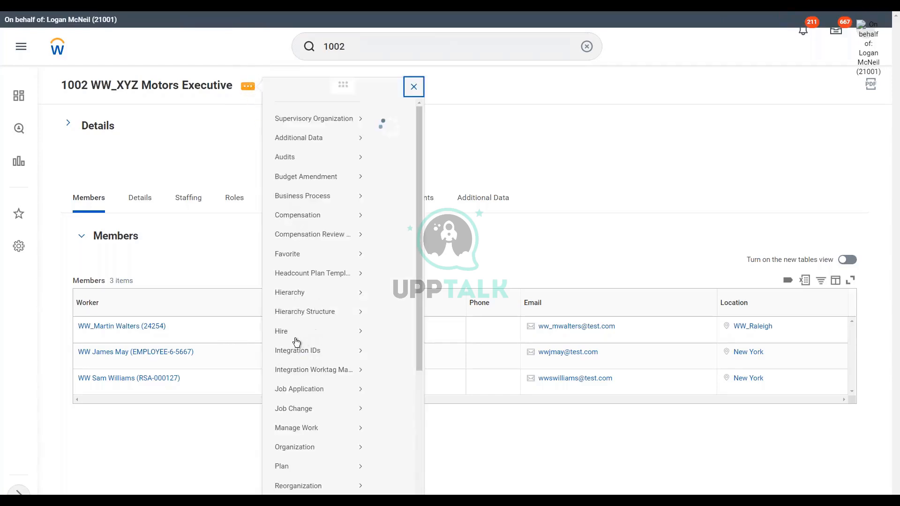
mouse_move(285, 345)
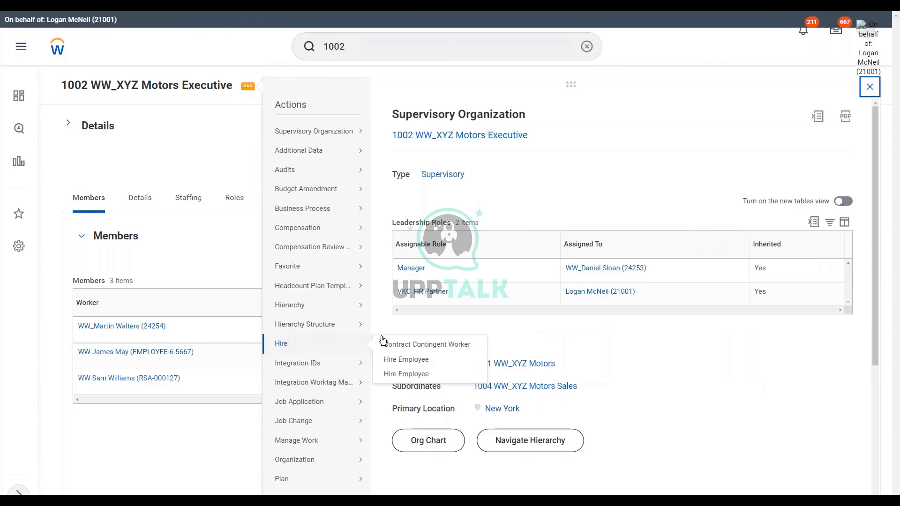
left_click(416, 364)
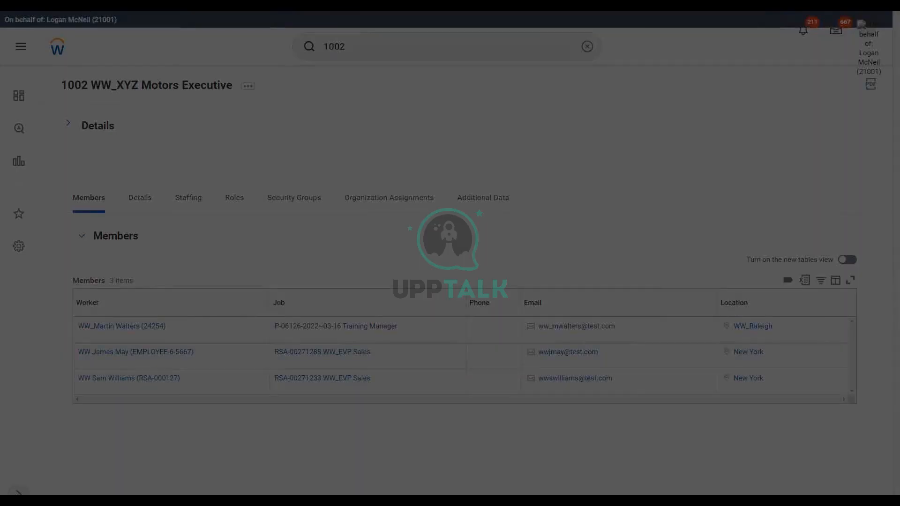
left_click(380, 250)
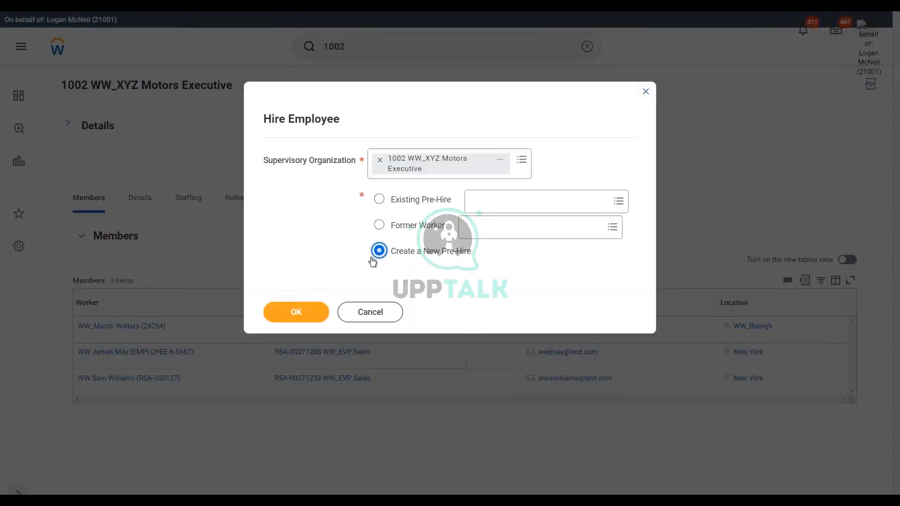
left_click(292, 307)
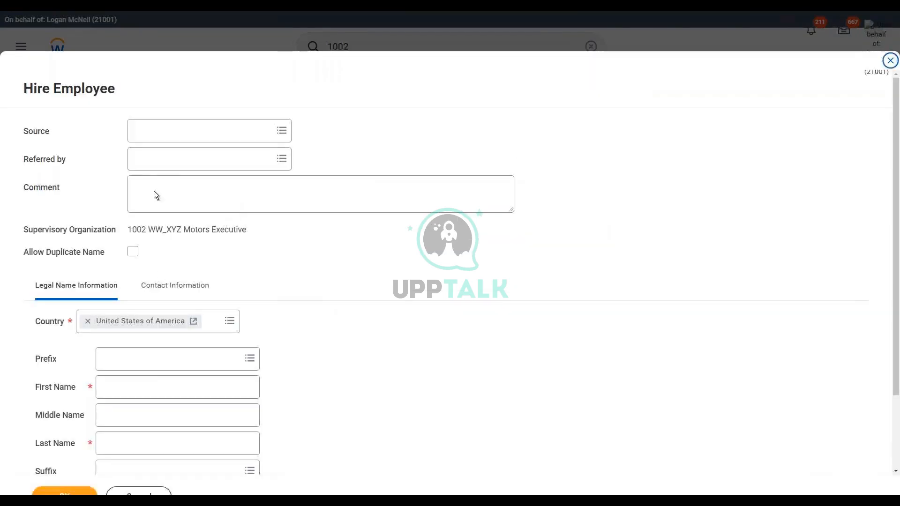
Step: Replace the country in the legal name information with United Kingdom
left_click(87, 321)
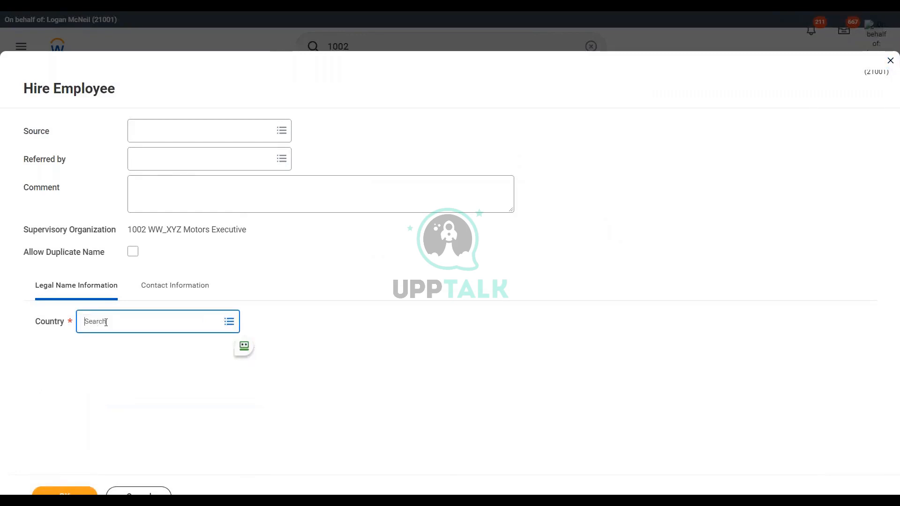
type("united kingdom")
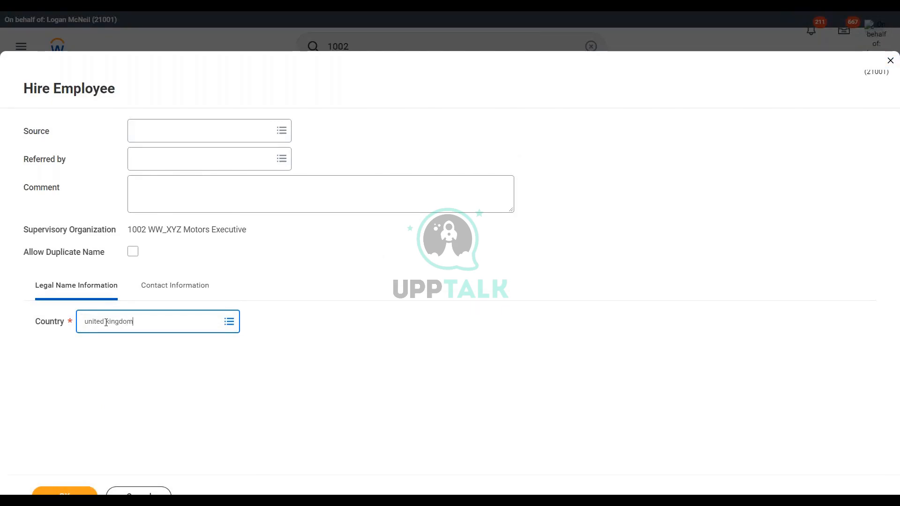
key("Return")
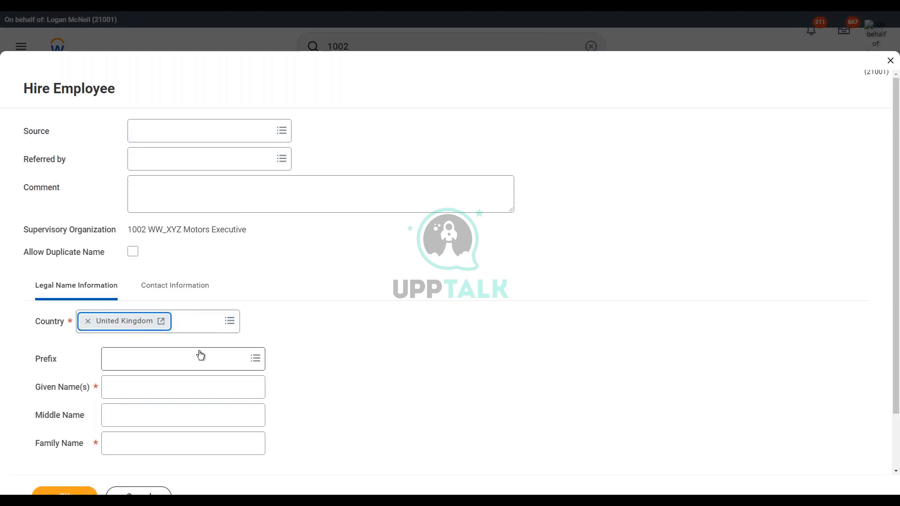
Step: Enter the pre-hire's given name, prefixed with ww, and family name in the legal name information
scroll(200, 354, "down", 1)
left_click(141, 326)
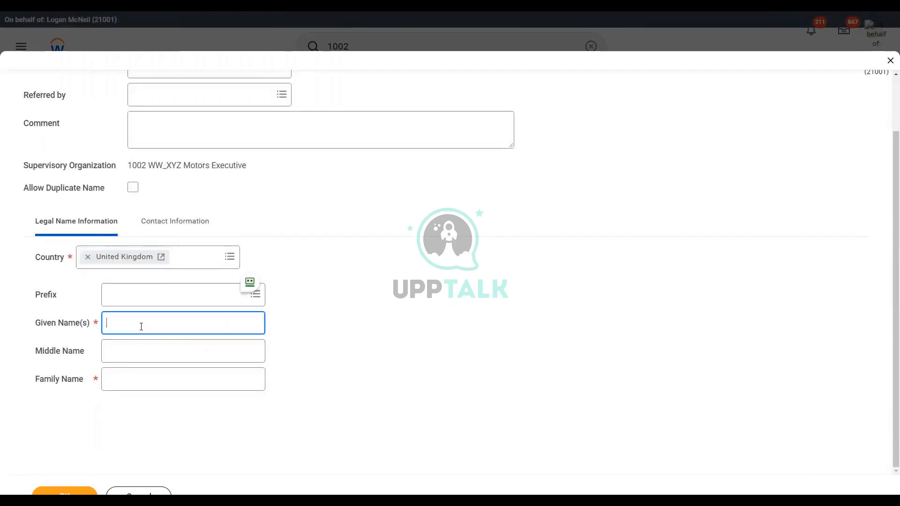
type("ww")
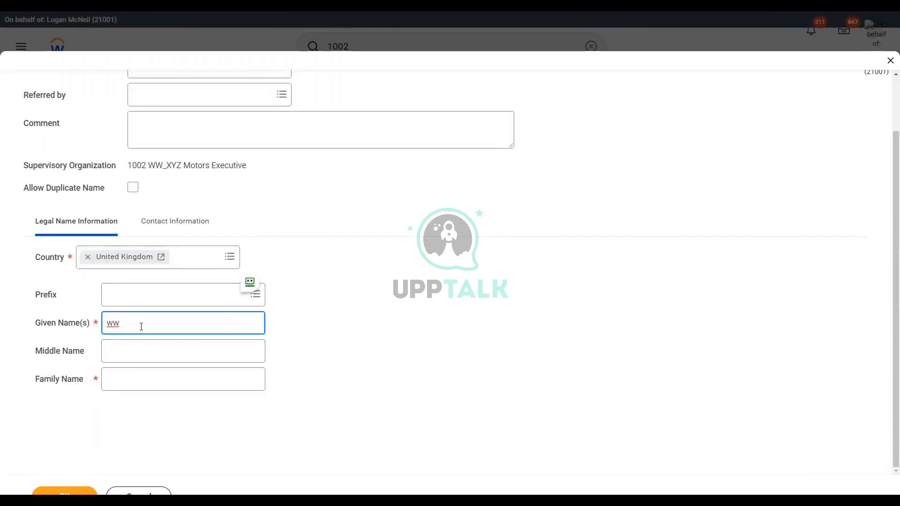
type(" Richard")
key("Tab")
key("Tab")
type("Hammond")
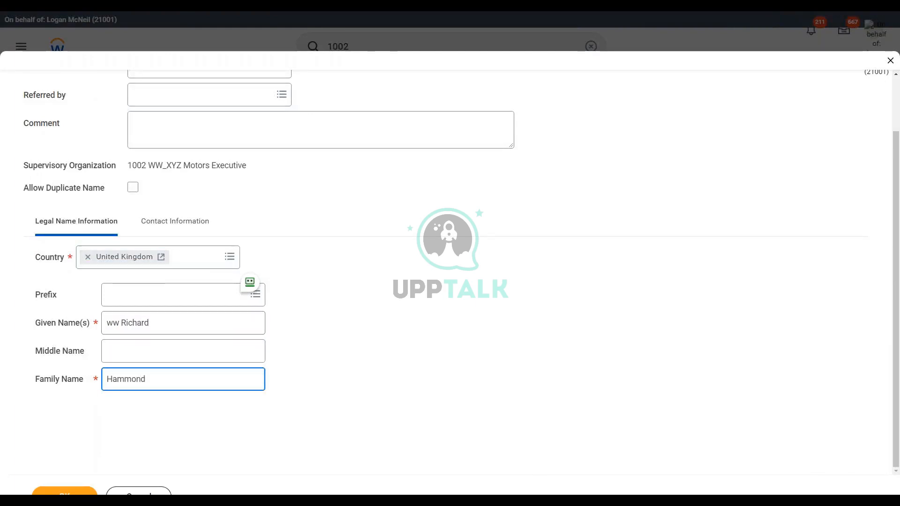
Step: Change the prefix in the pre-hire's given name to uppercase WW
left_click(162, 227)
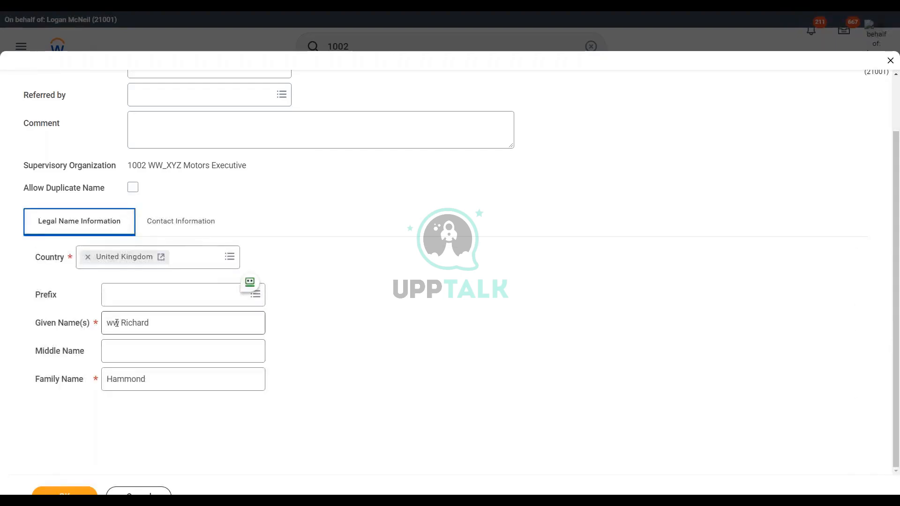
left_click(121, 331)
key("BackSpace")
key("BackSpace")
type("WW")
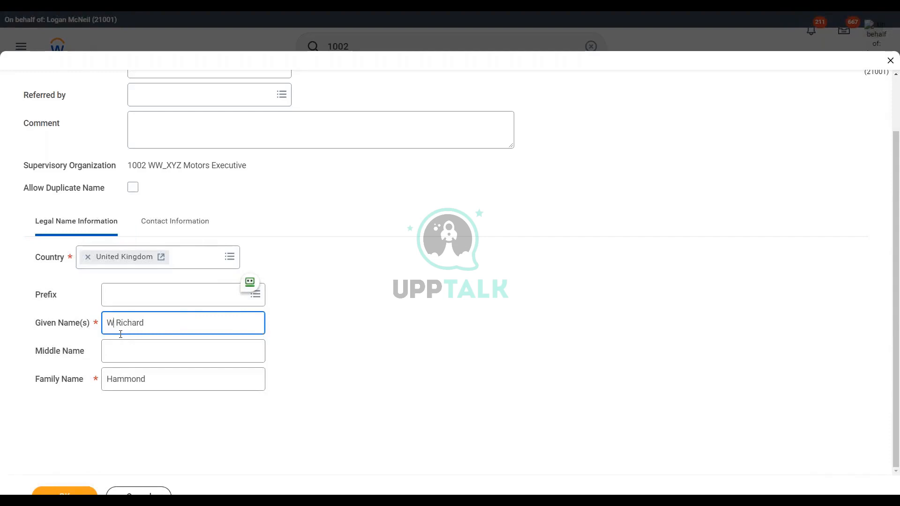
Step: Add the pre-hire's email address to the contact information with type Work and confirm the pre-hire details
left_click(178, 224)
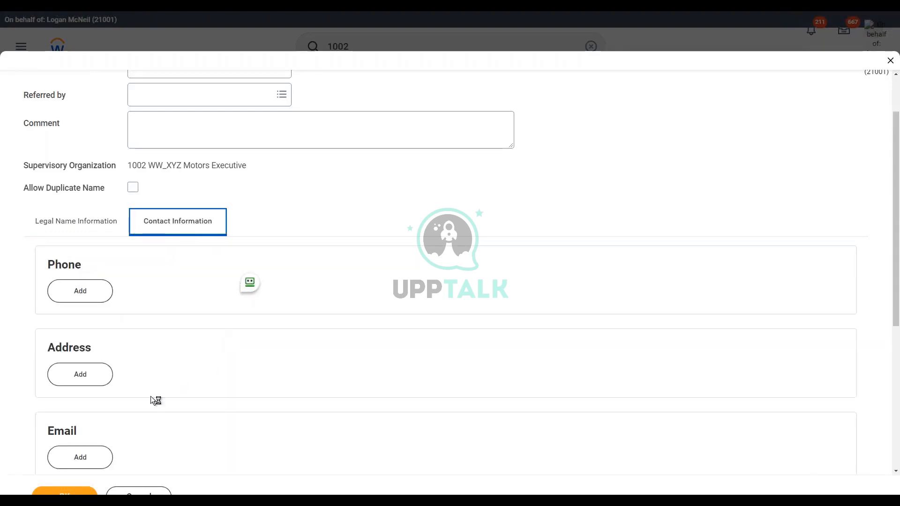
scroll(117, 447, "down", 1)
left_click(84, 411)
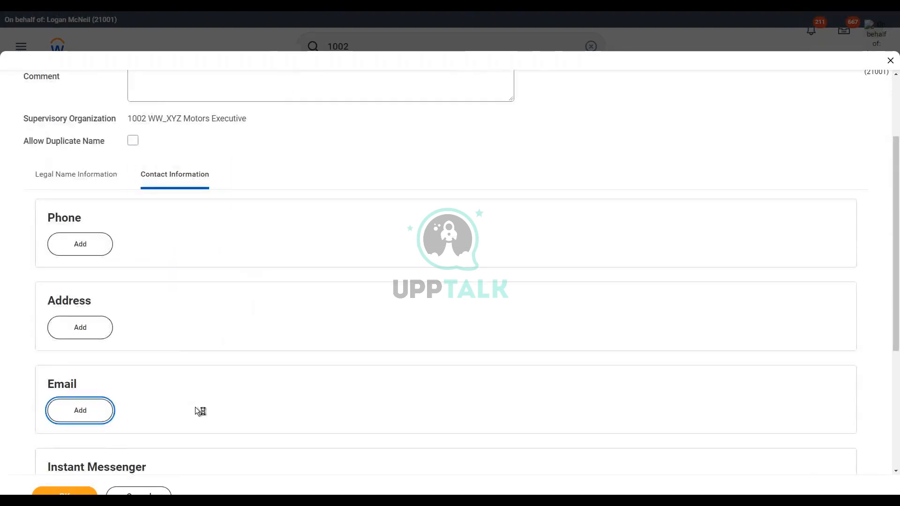
scroll(181, 398, "down", 1)
type("ww")
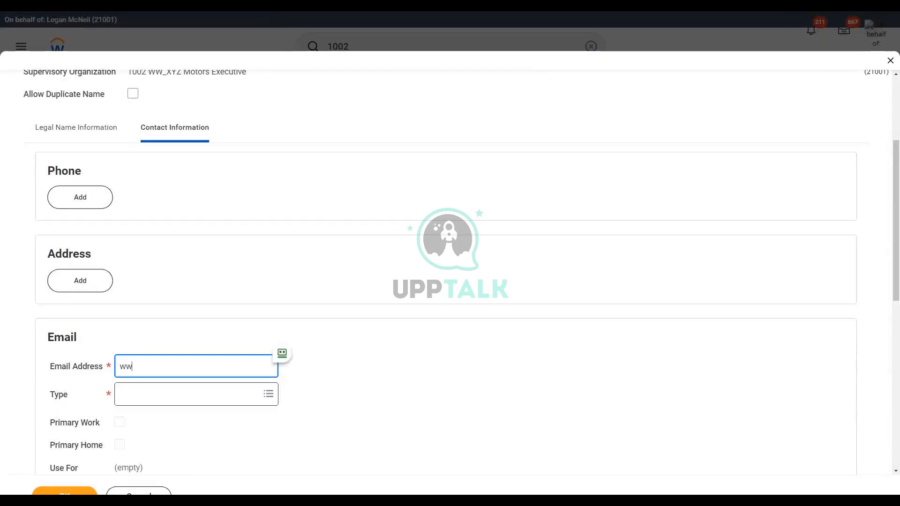
type("rhammond@")
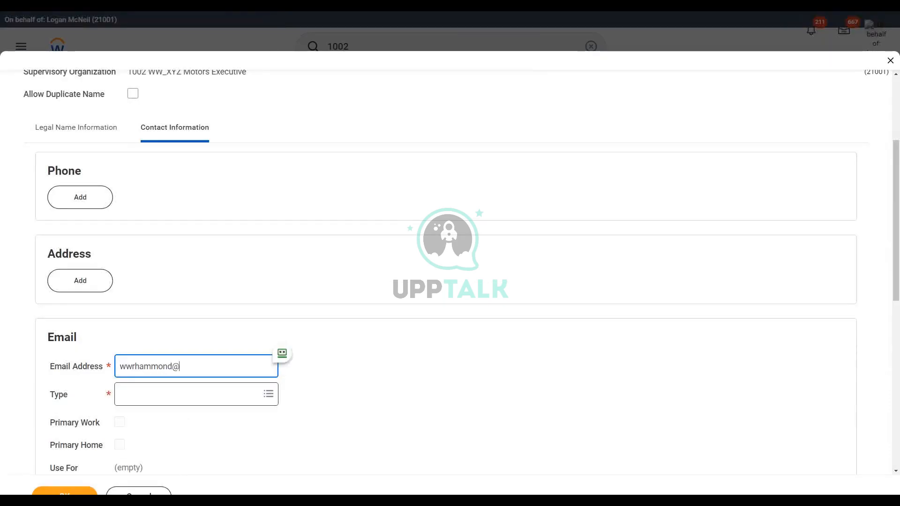
type("test.com")
left_click(181, 398)
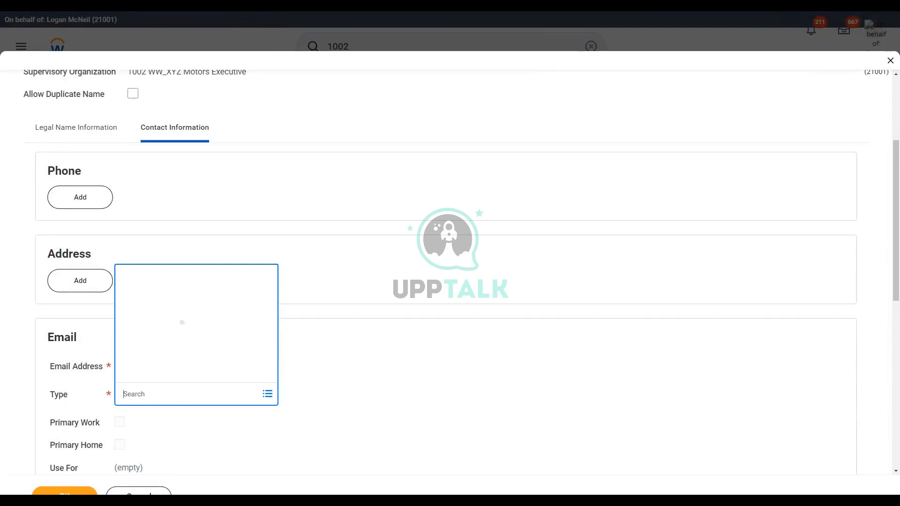
left_click(165, 374)
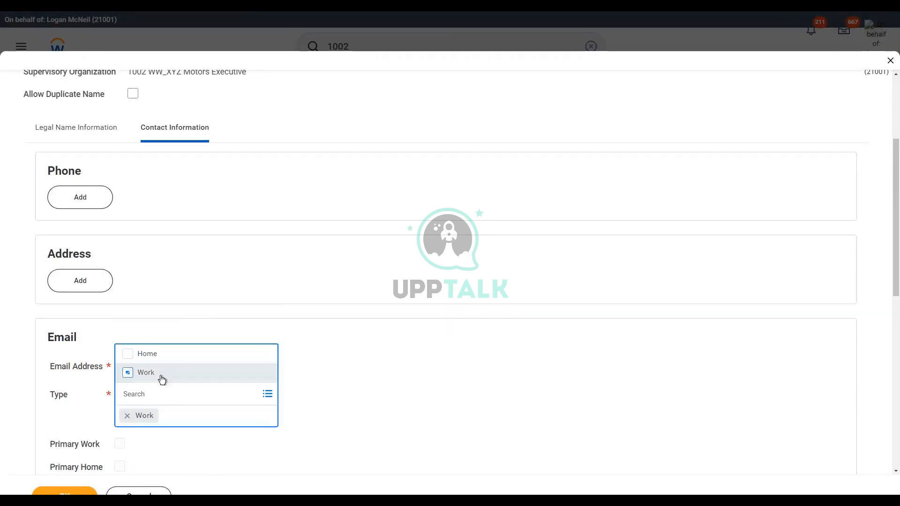
left_click(366, 378)
left_click(55, 495)
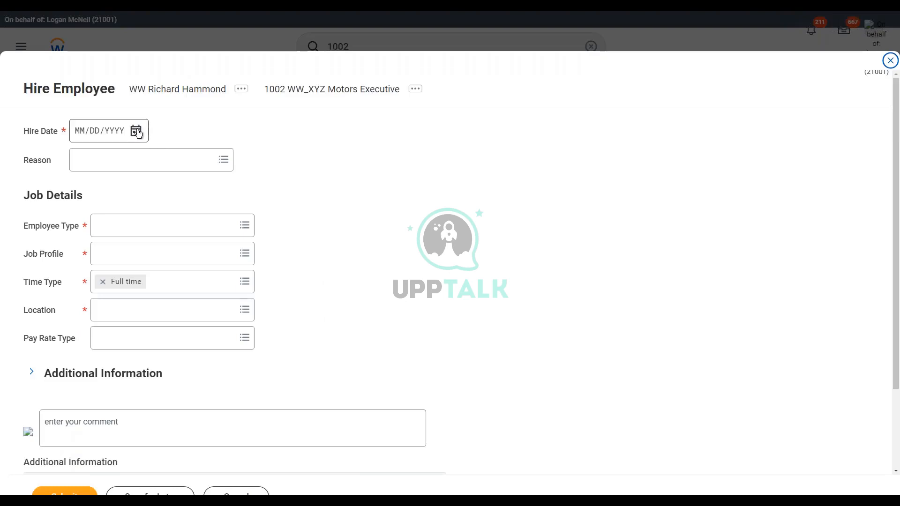
Step: Set the hire date to 03/27/2022 and the reason to New Hire > New Position
left_click(137, 134)
left_click(137, 134)
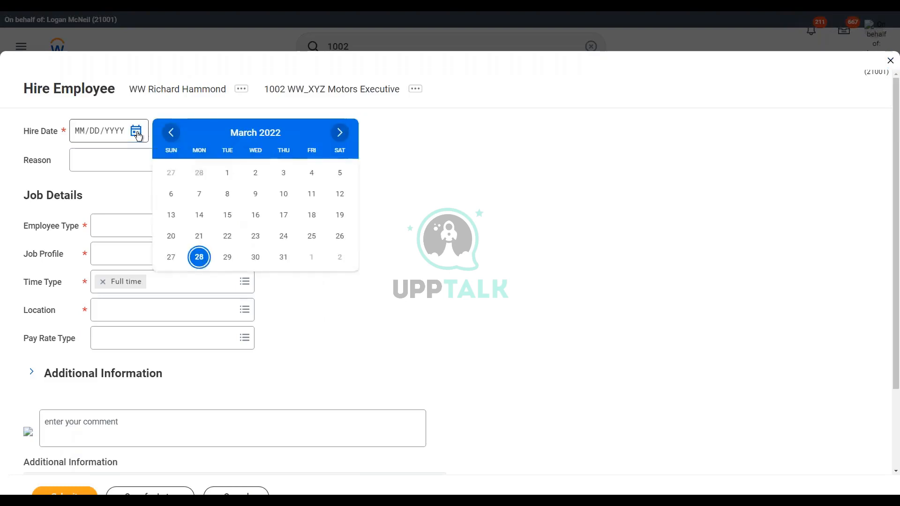
left_click(171, 257)
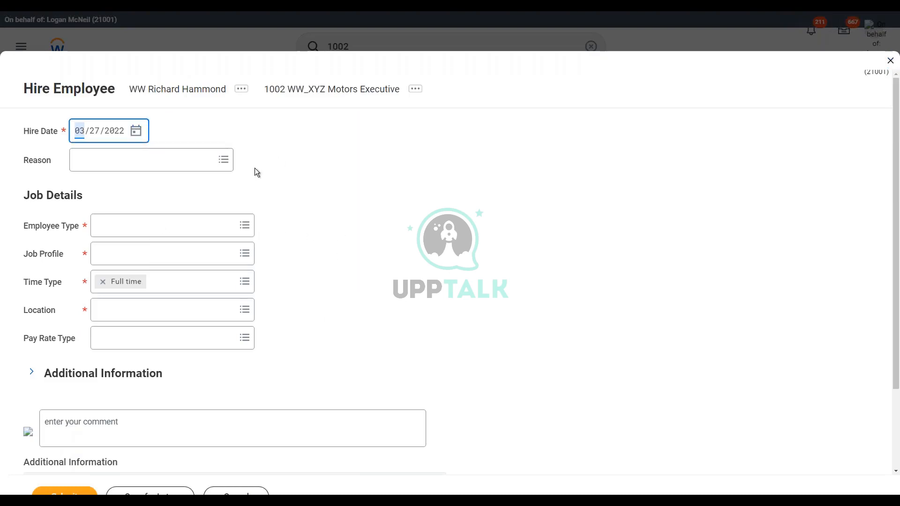
left_click(224, 160)
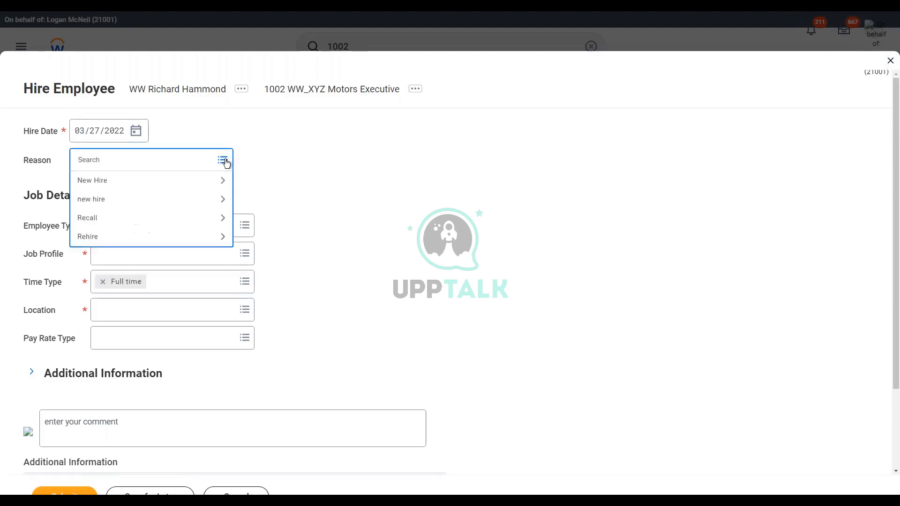
left_click(154, 183)
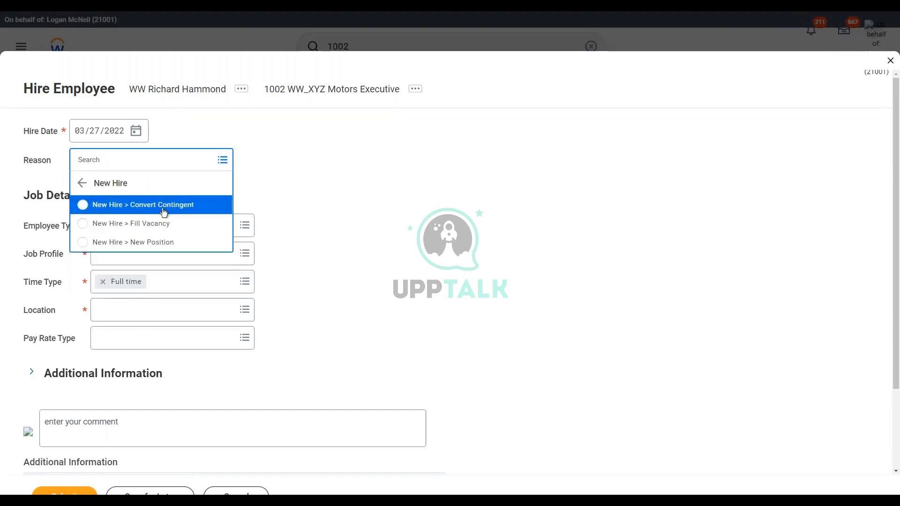
left_click(155, 242)
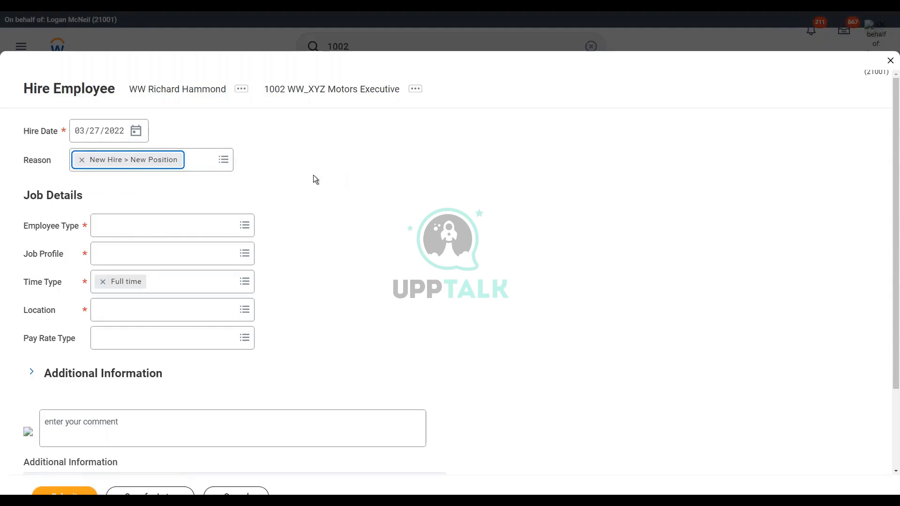
Step: Set the employee type to Regular and the job profile to WW_EVP Sales
left_click(136, 228)
type("reg")
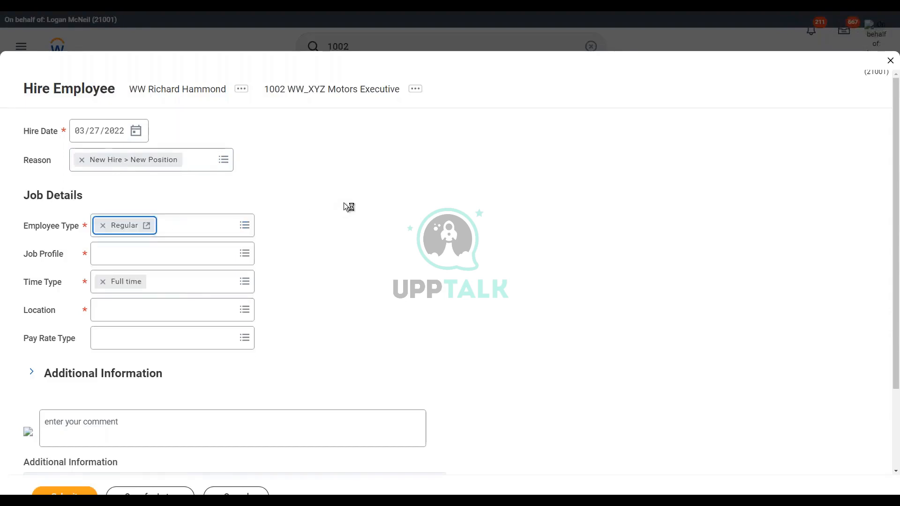
left_click(146, 256)
type("e")
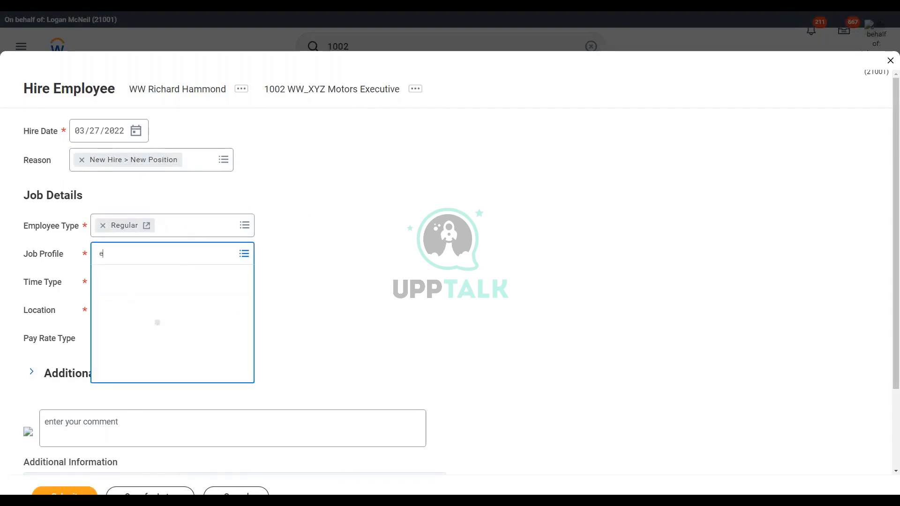
key("BackSpace")
type("ww evp")
key("Return")
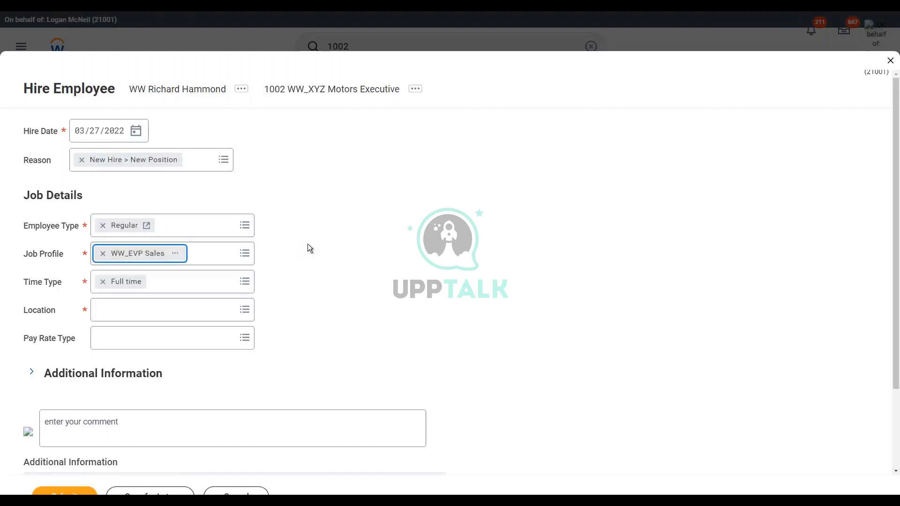
Step: Compare the details of the London locations and set the location to the Local Office one with the English (United Kingdom) locale
left_click(118, 314)
type("London")
key("Return")
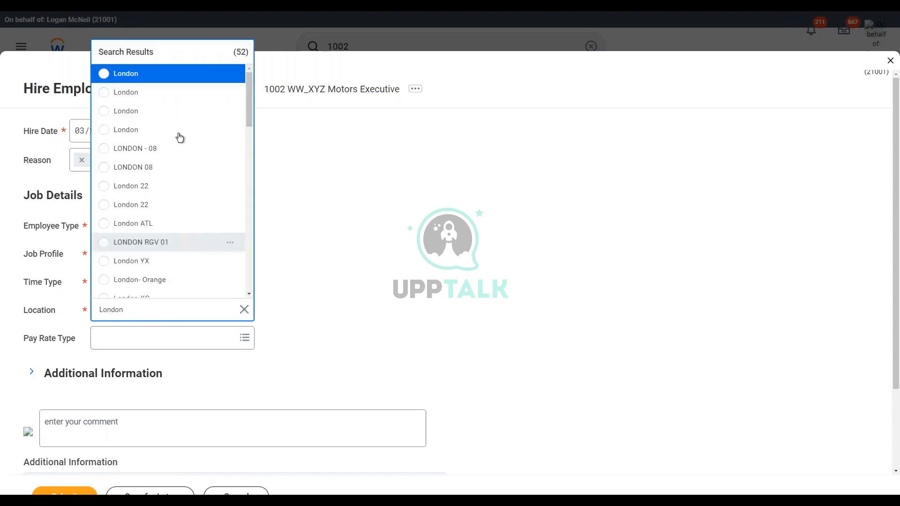
left_click(232, 75)
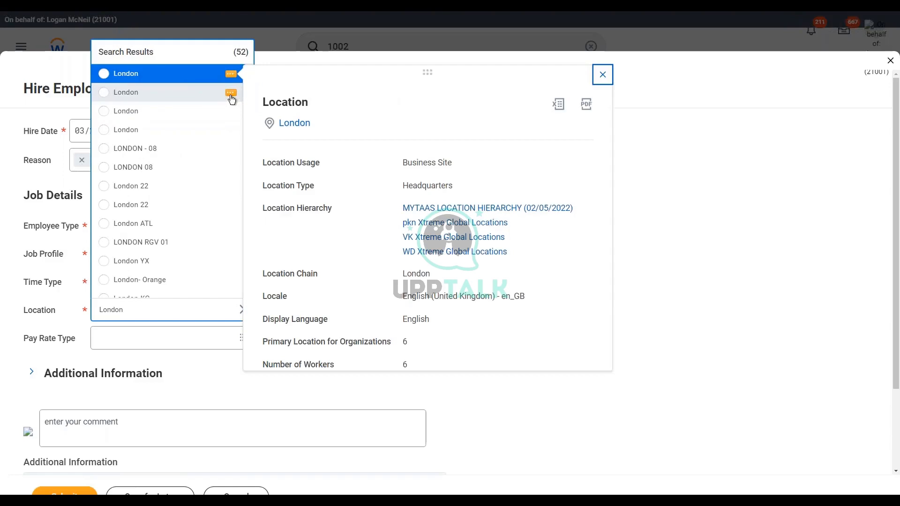
left_click(231, 94)
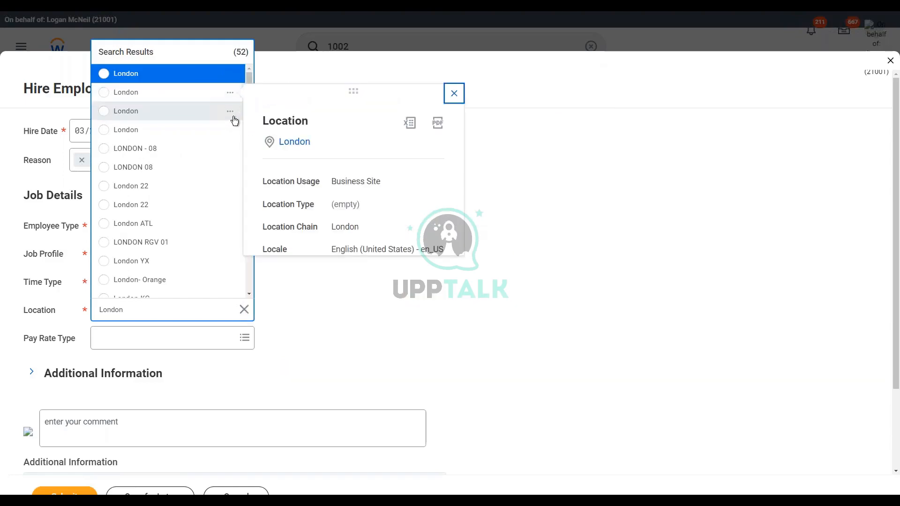
left_click(231, 112)
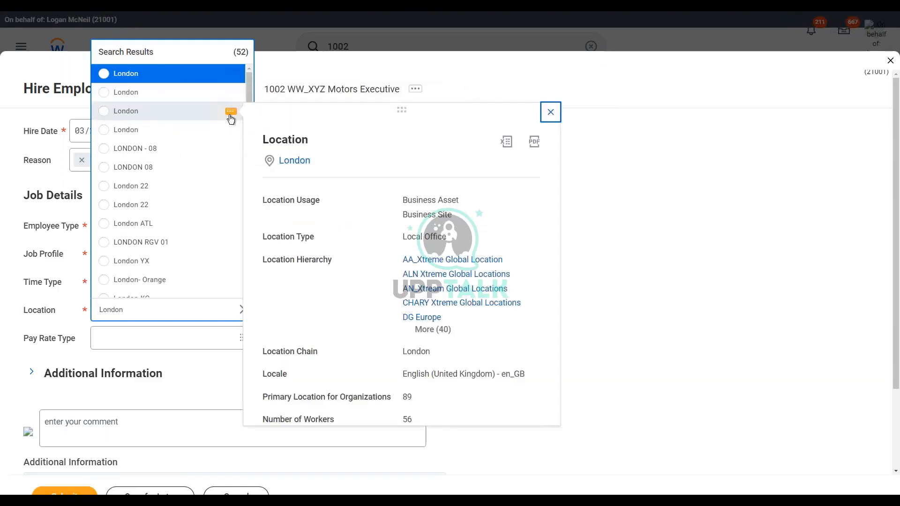
left_click(104, 111)
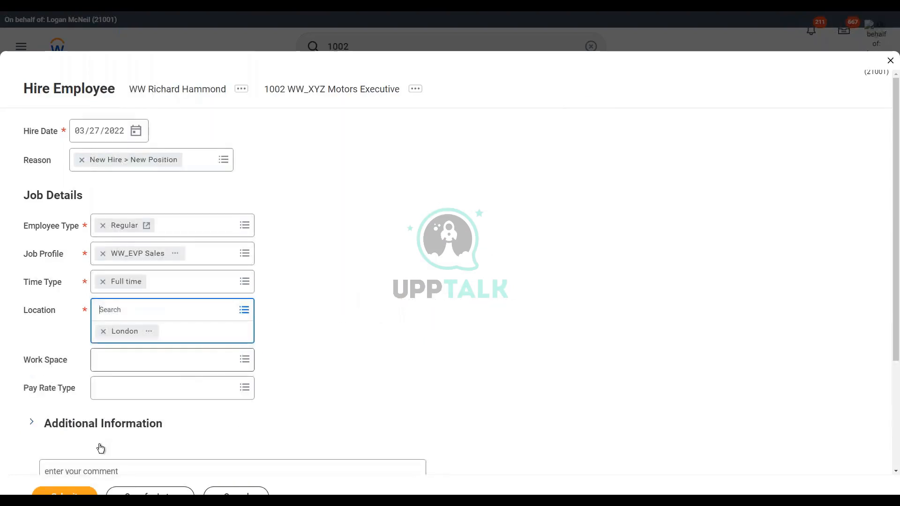
Step: Submit the second employee's hire and open its Propose Compensation Hire task
left_click(64, 492)
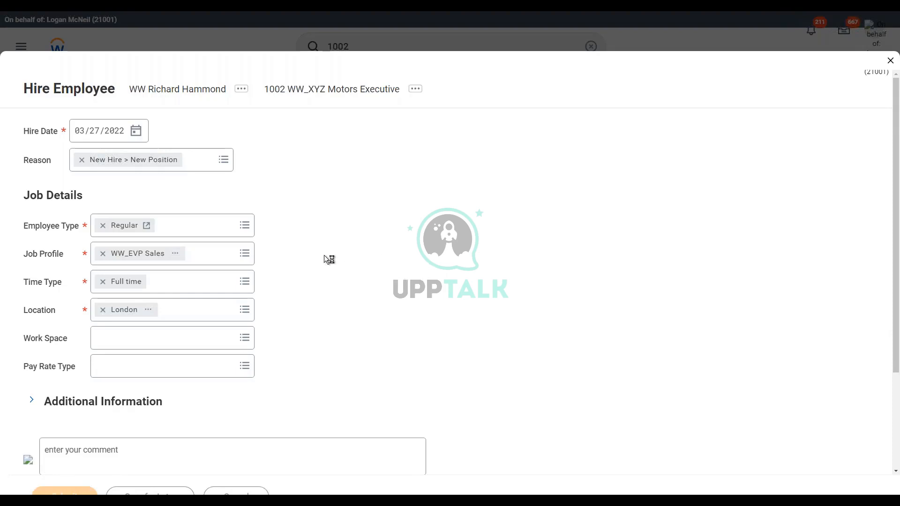
left_click(342, 169)
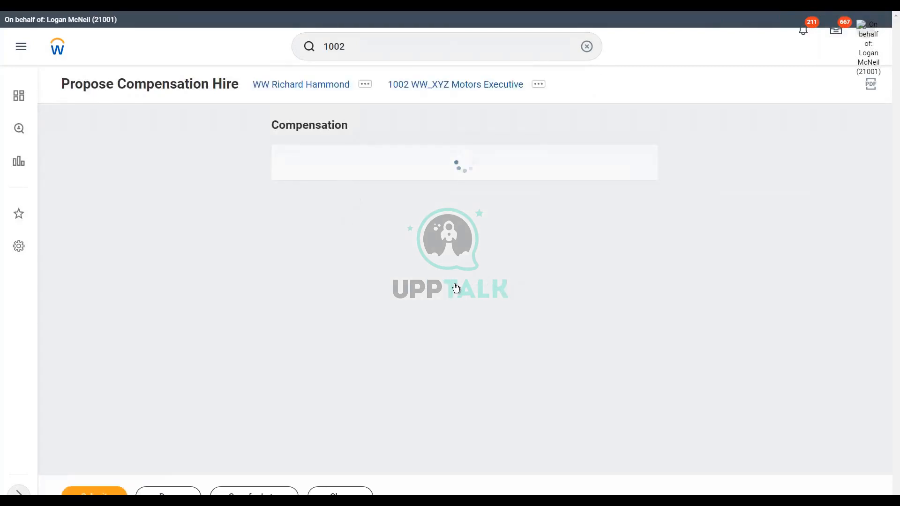
Step: Set the WW Salary Plan amount to 70,000 GBP annual in the proposed compensation
scroll(709, 271, "down", 5)
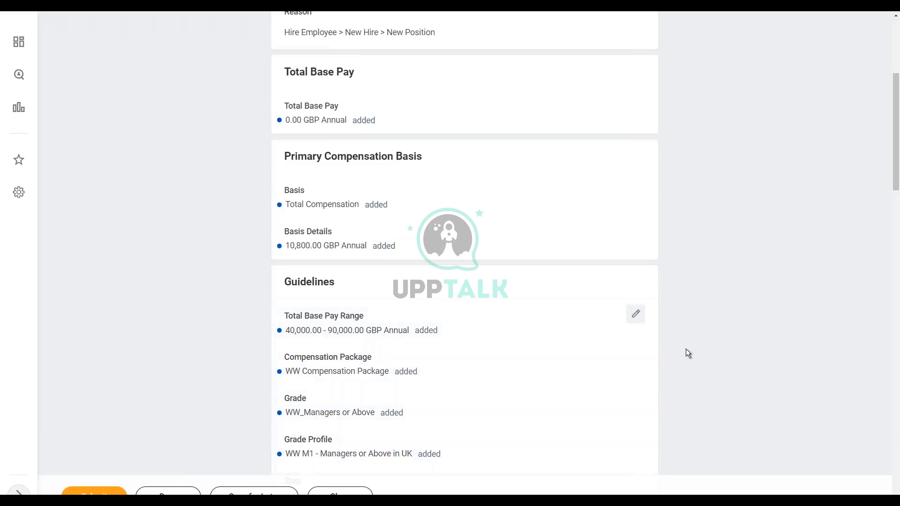
scroll(686, 350, "down", 2)
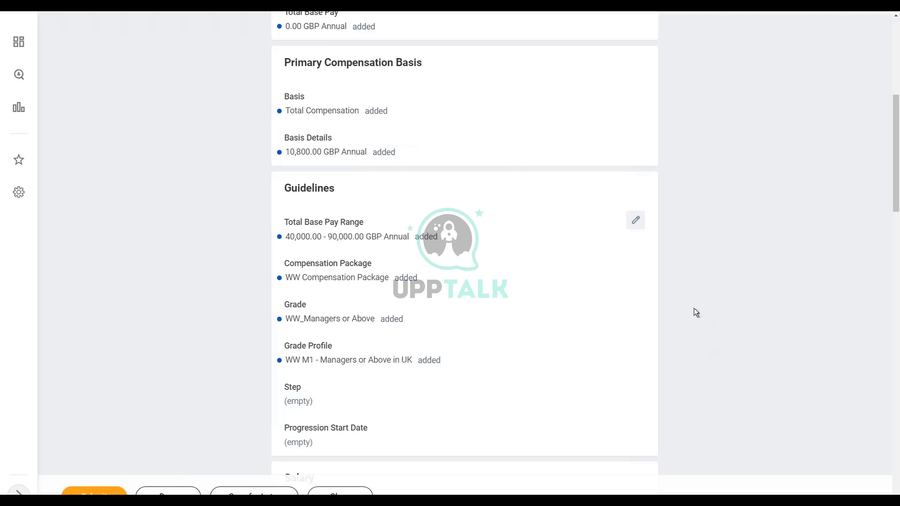
scroll(680, 295, "down", 2)
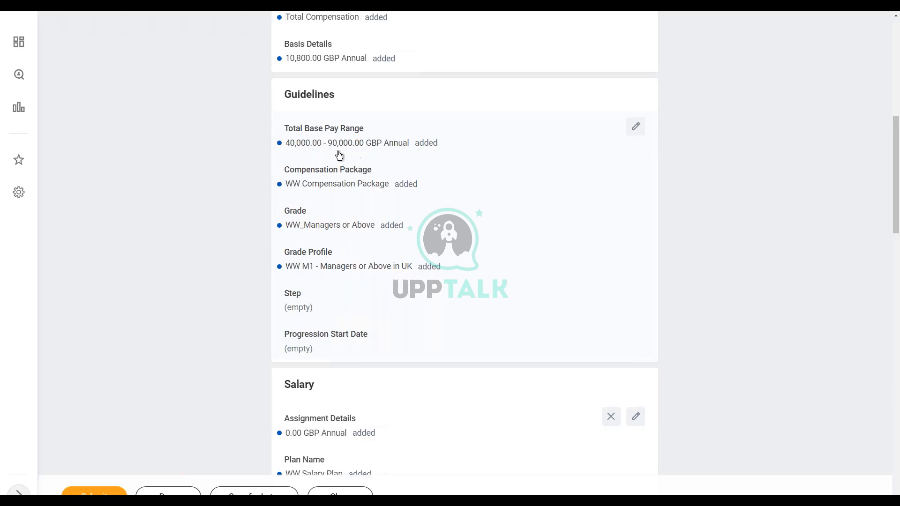
scroll(412, 288, "down", 3)
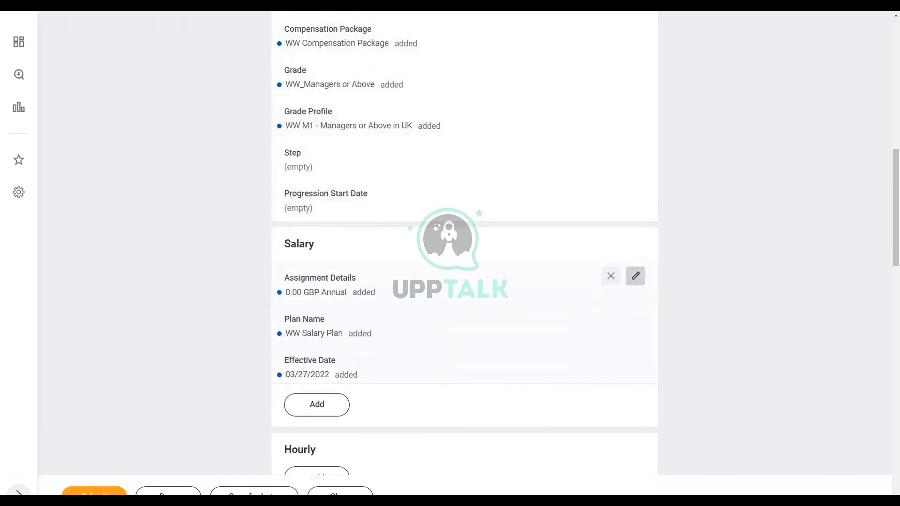
left_click(635, 276)
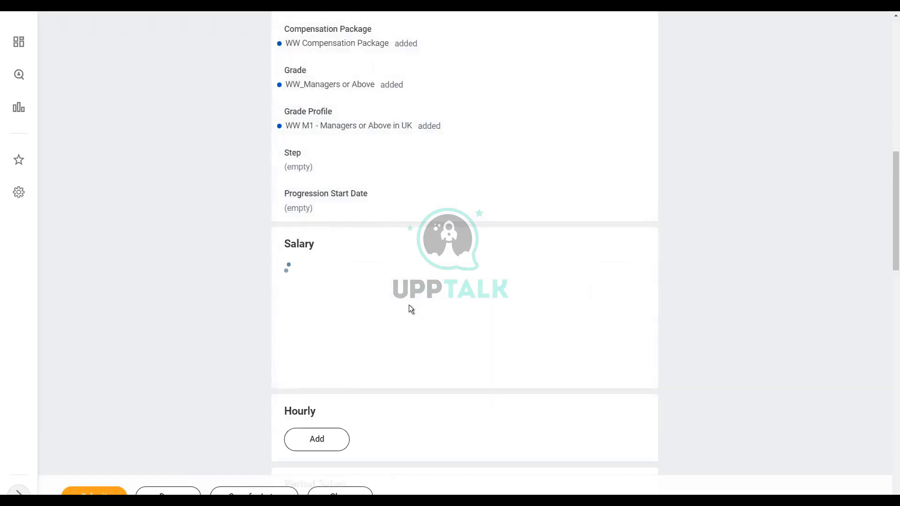
scroll(404, 296, "down", 2)
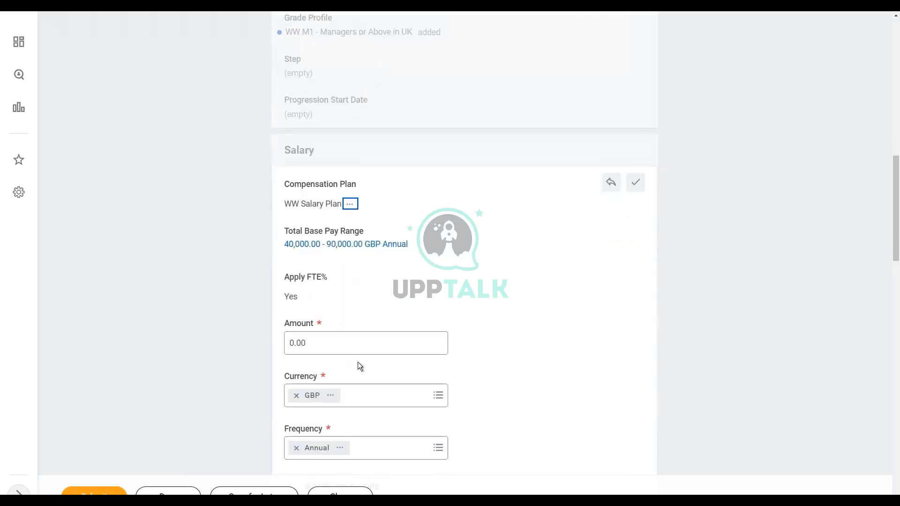
scroll(358, 367, "down", 1)
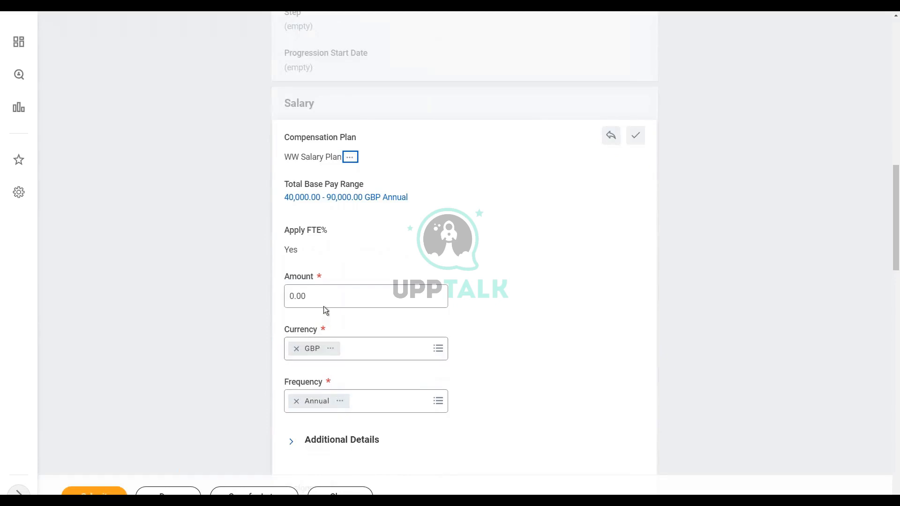
left_click(330, 295)
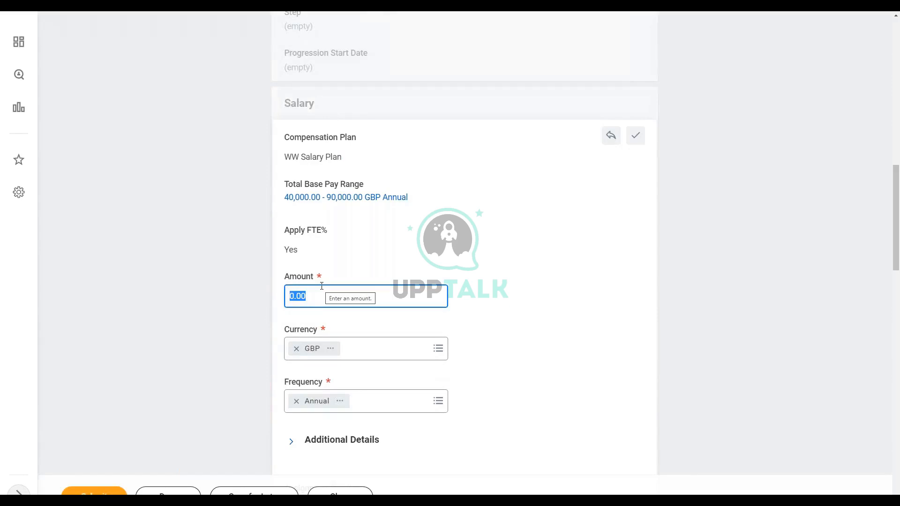
type("70000")
left_click(636, 136)
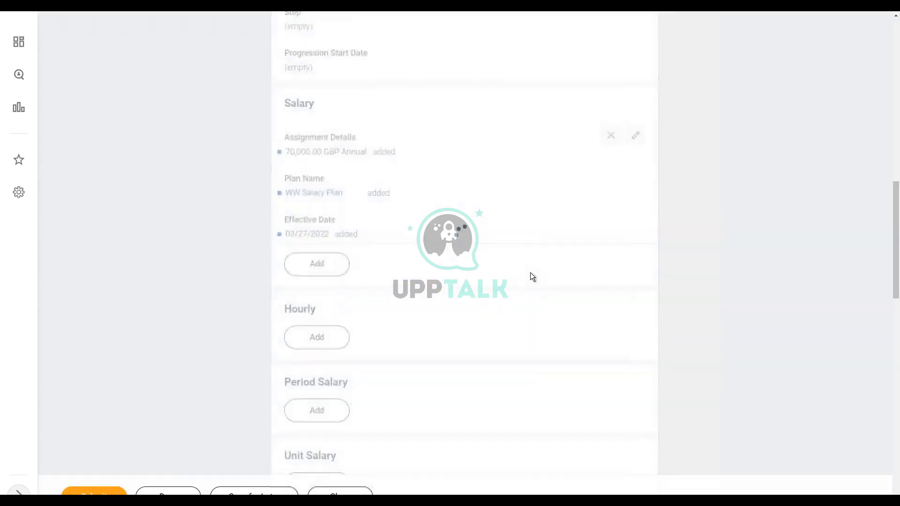
Step: Review the remaining compensation sections below the salary, including the car allowance assignment
scroll(539, 266, "down", 4)
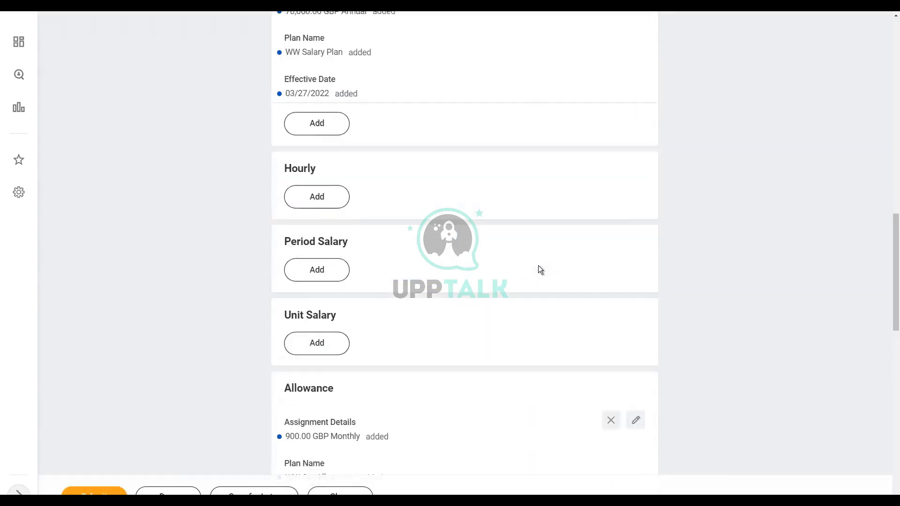
scroll(538, 266, "down", 1)
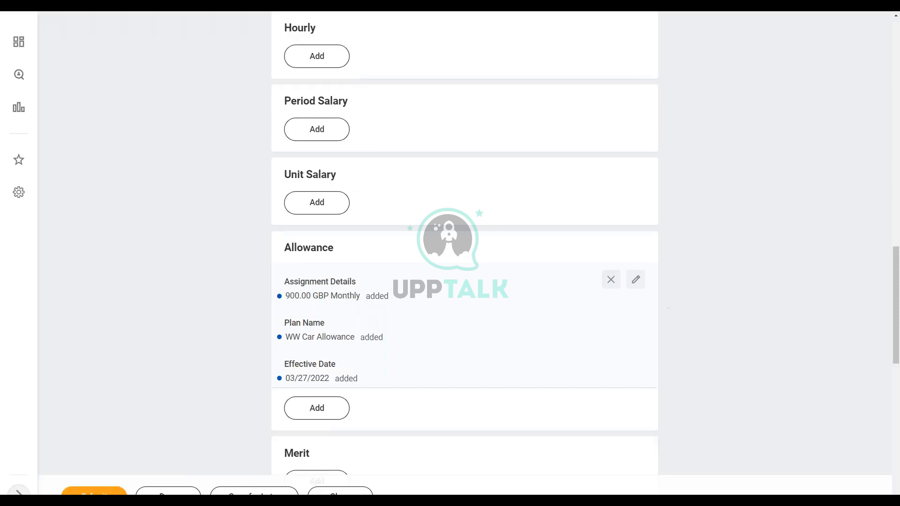
scroll(381, 373, "down", 4)
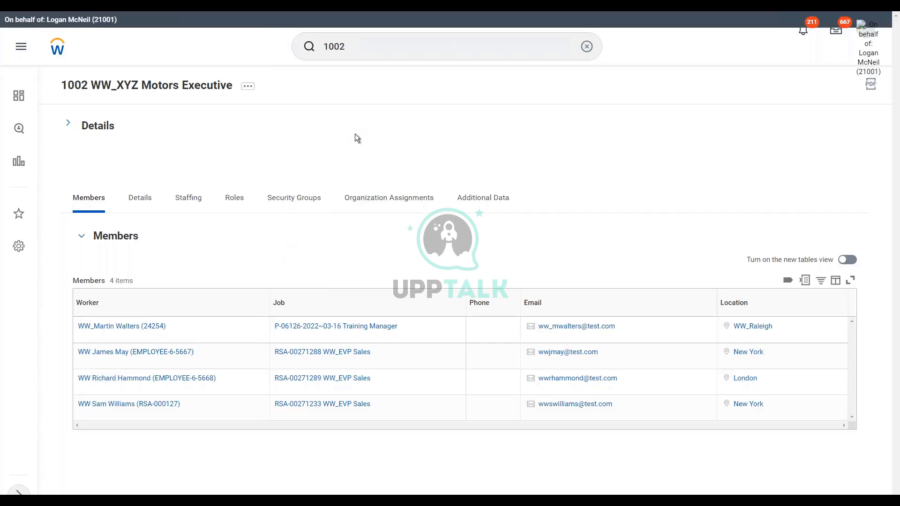
Step: Find the Edit Compensation Package task and open WW Compensation Package in it with effective date 03/27/2022
double_click(349, 47)
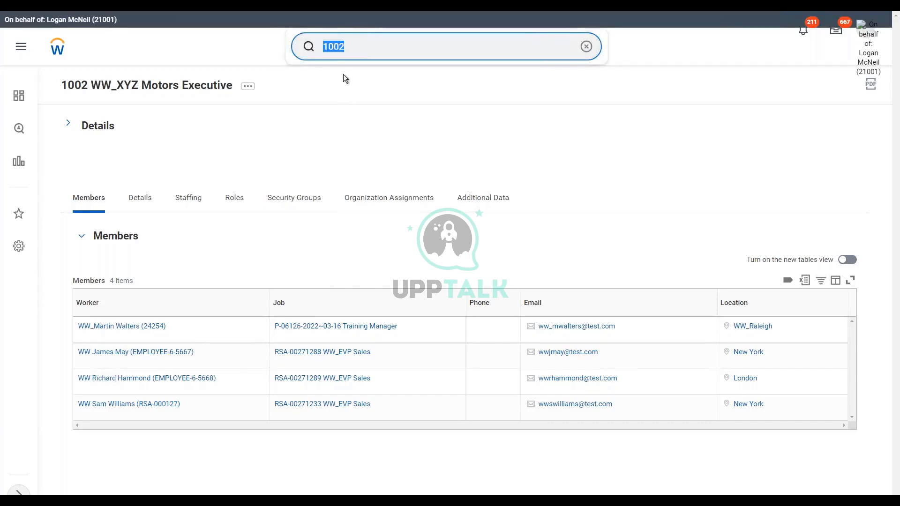
type("edit comp package")
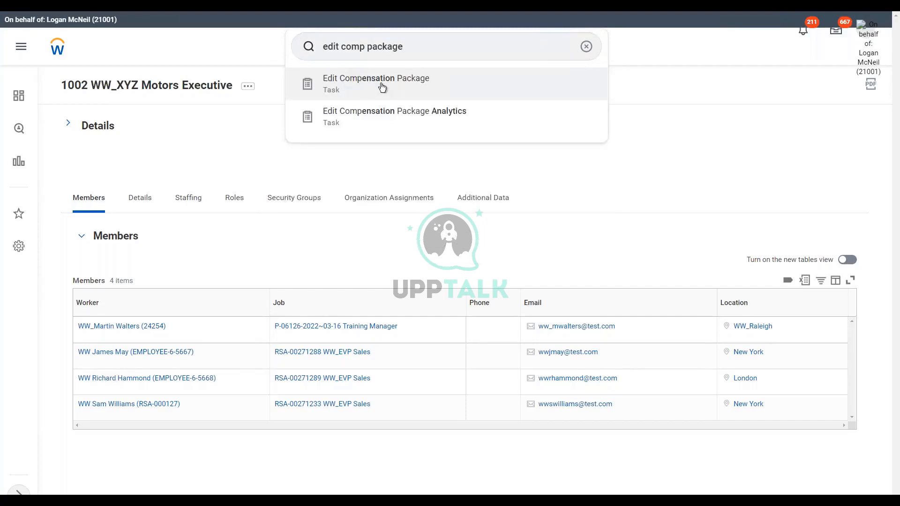
left_click(382, 87)
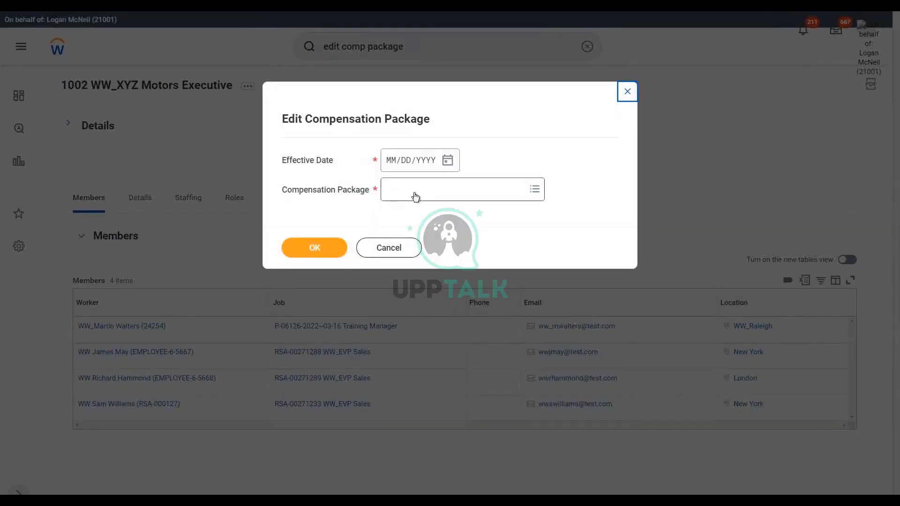
left_click(447, 159)
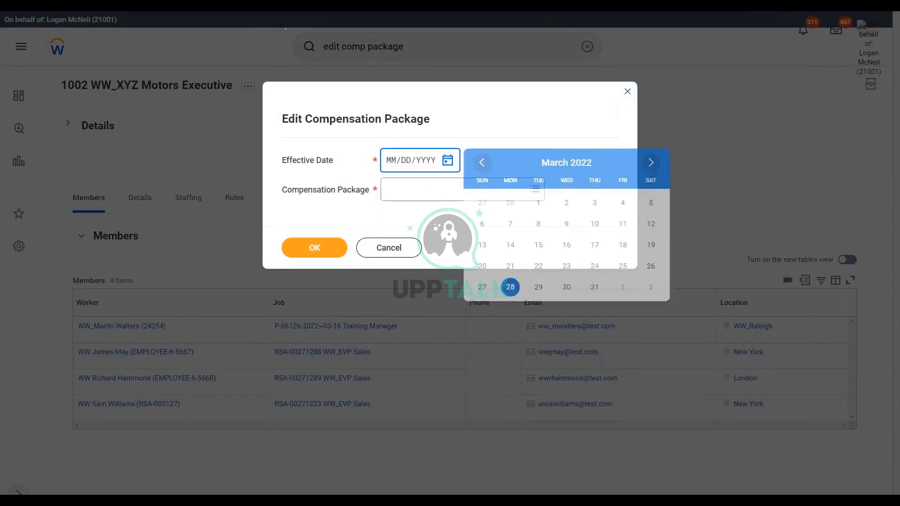
left_click(481, 291)
left_click(390, 190)
type("ww")
key("Return")
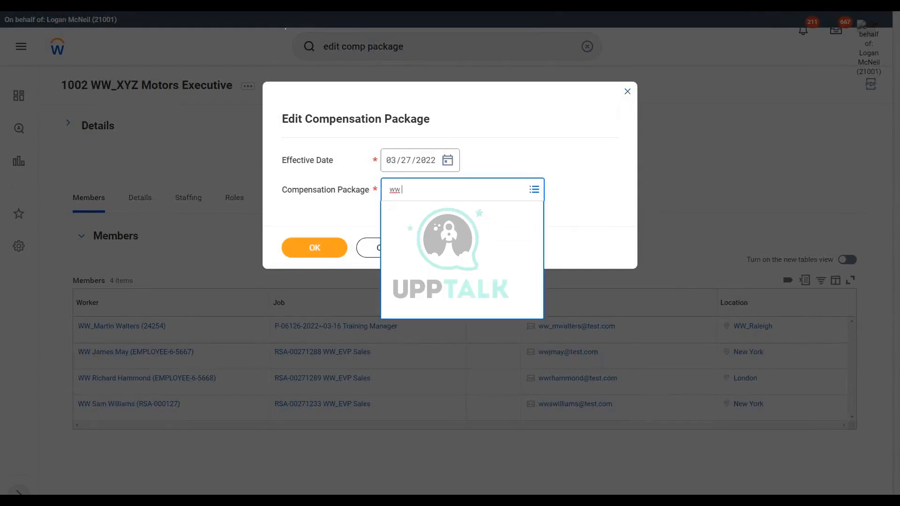
left_click(317, 246)
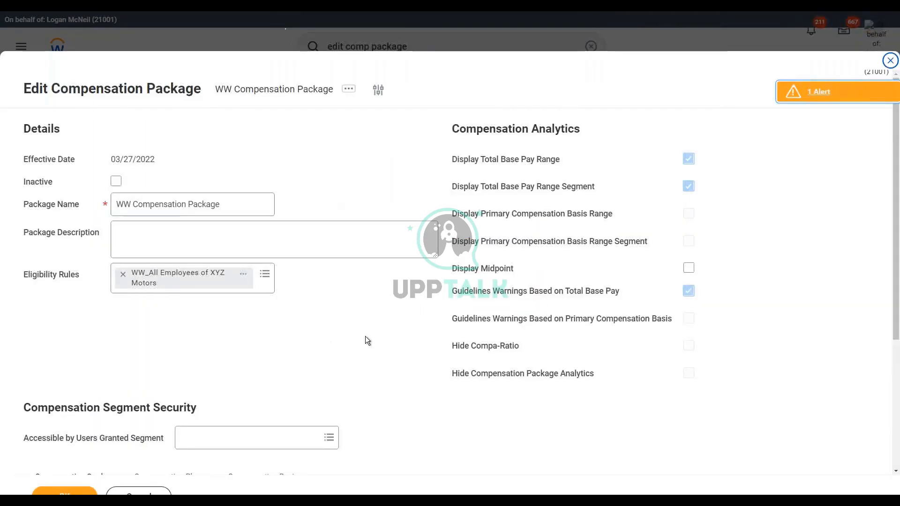
Step: Examine the package's compensation grades and its plans' eligibility rules, and open the details of the WW Car Allowance plan
scroll(366, 335, "down", 4)
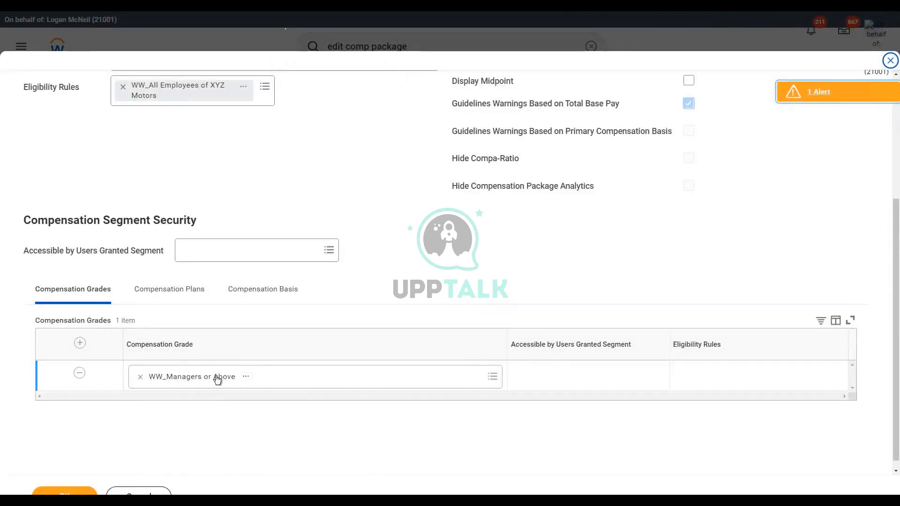
left_click(178, 298)
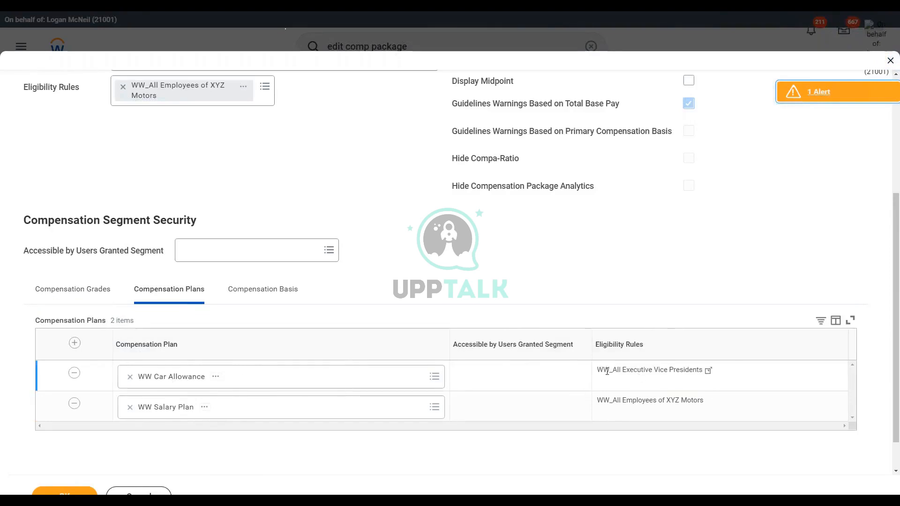
left_click_drag(613, 371, 703, 371)
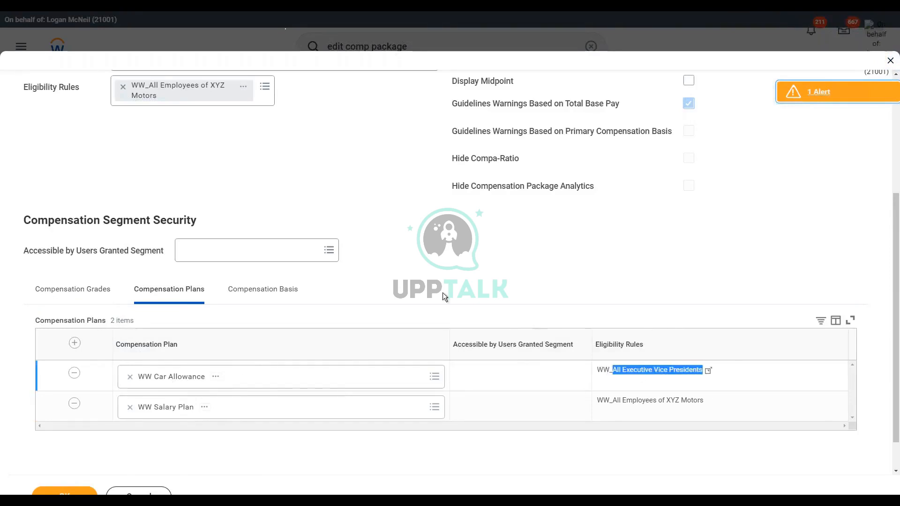
left_click(385, 211)
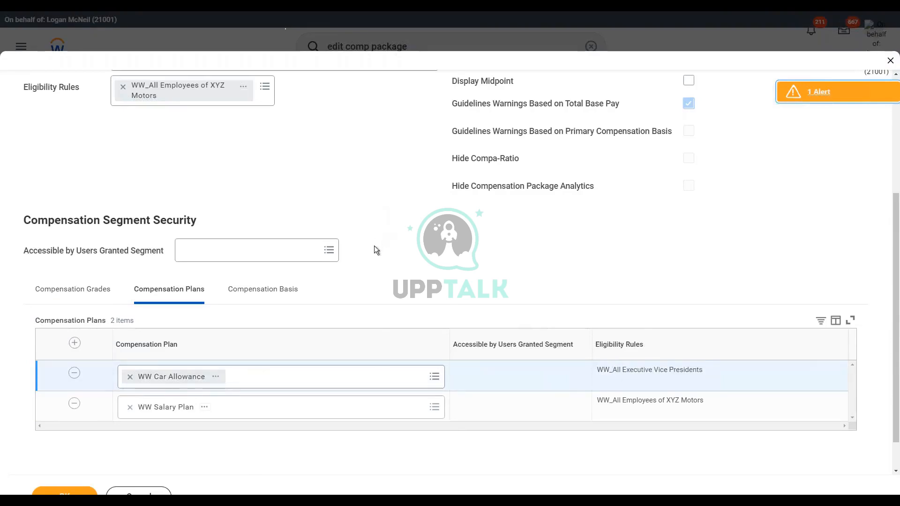
left_click(76, 292)
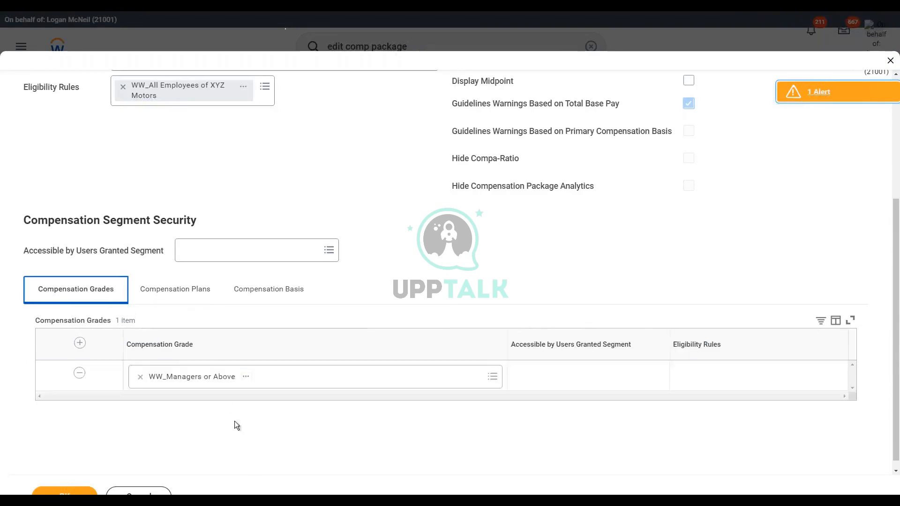
left_click(184, 296)
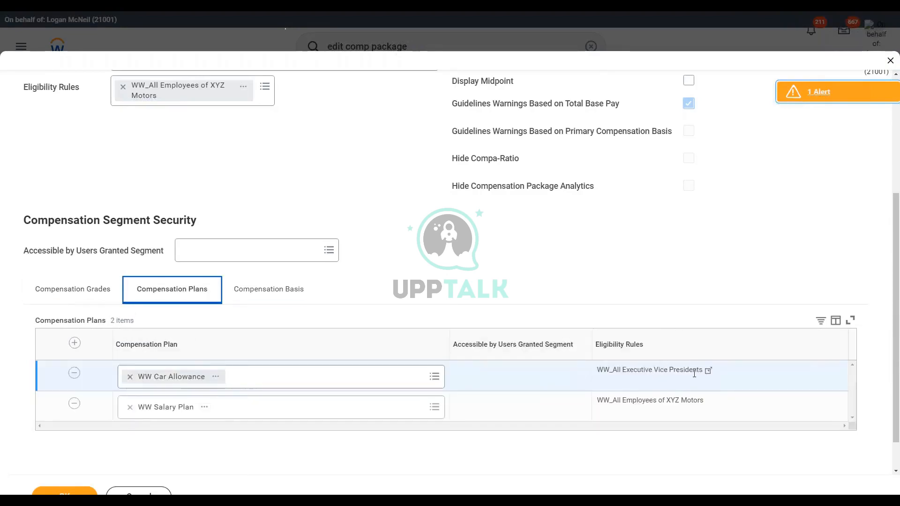
left_click(217, 377)
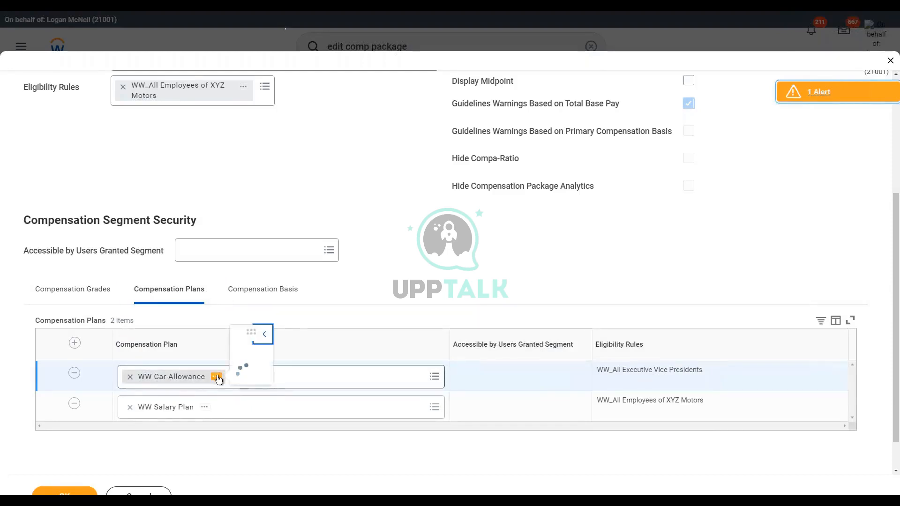